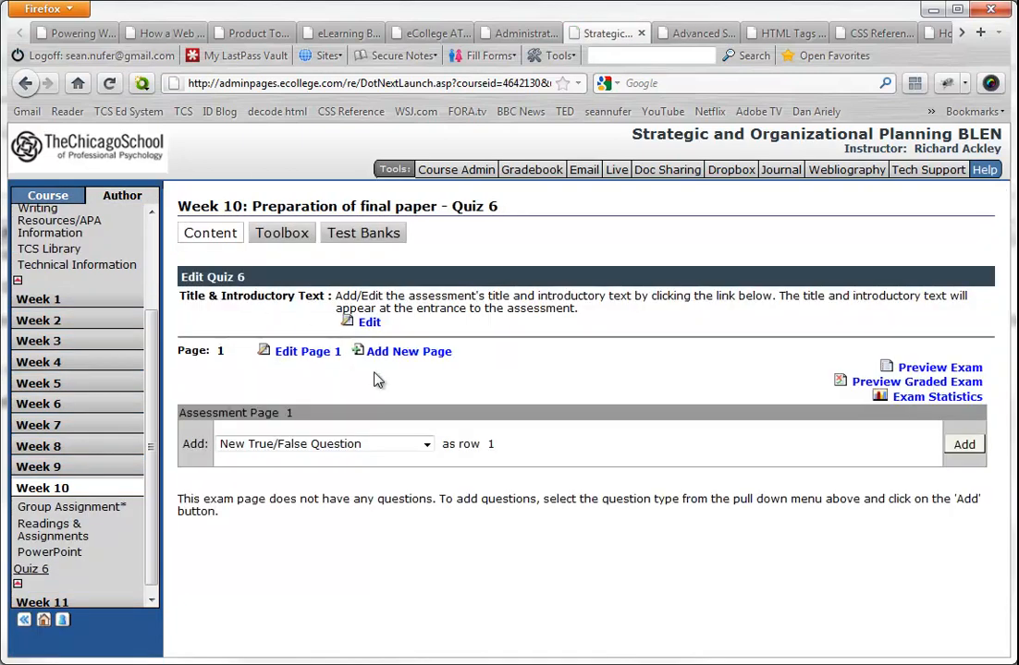
# - Paste the "536 Quiz - Organizational Structure and Control" instructions as Quiz 6's introductory text in HTML mode and set the exam title to "Quiz 6"
pyautogui.moveTo(180, 296); pyautogui.dragTo(326, 295)
pyautogui.click(369, 323)
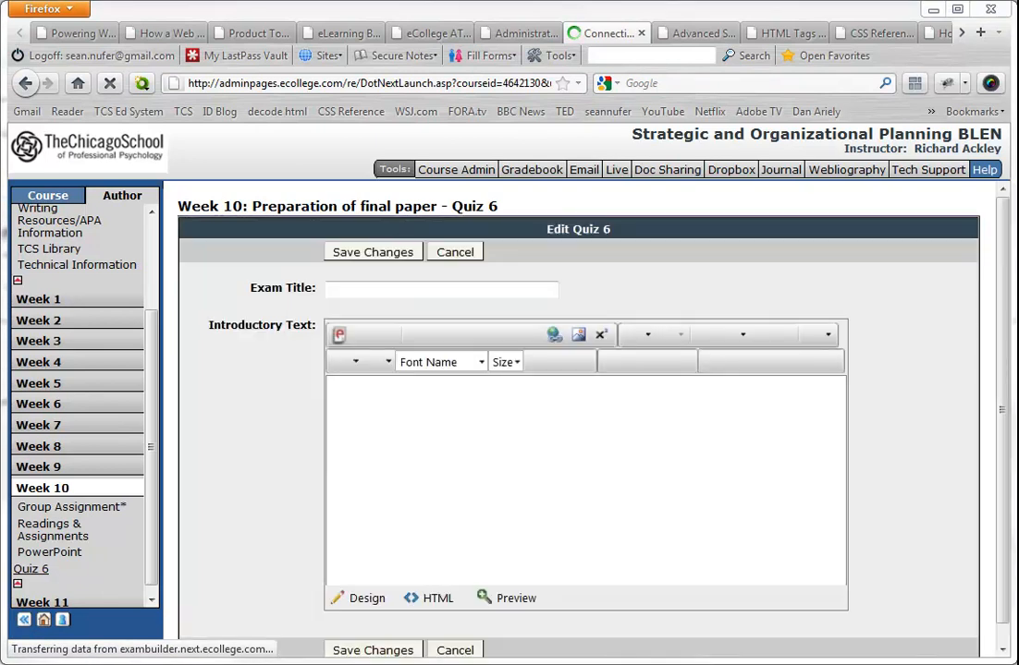
pyautogui.click(436, 599)
pyautogui.write('536 Quiz - Organizational Structure and Control.  Below are 10 questions with 4 response options. Please choose the best response option for each question.  You will have 30 minutes to take the test. Each question is worth 2 points.')
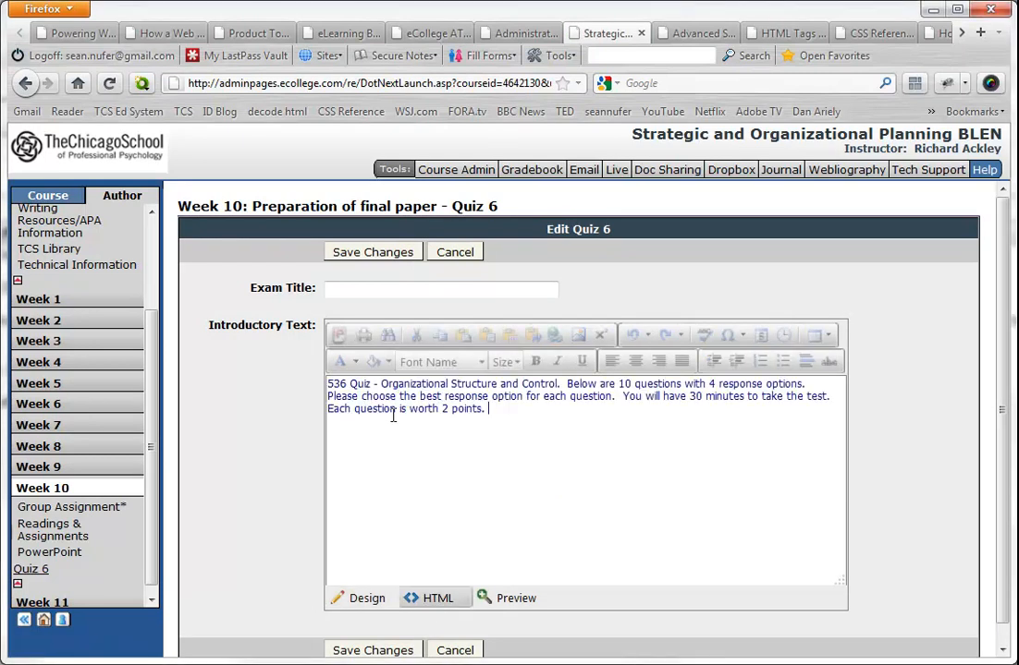
pyautogui.click(360, 290)
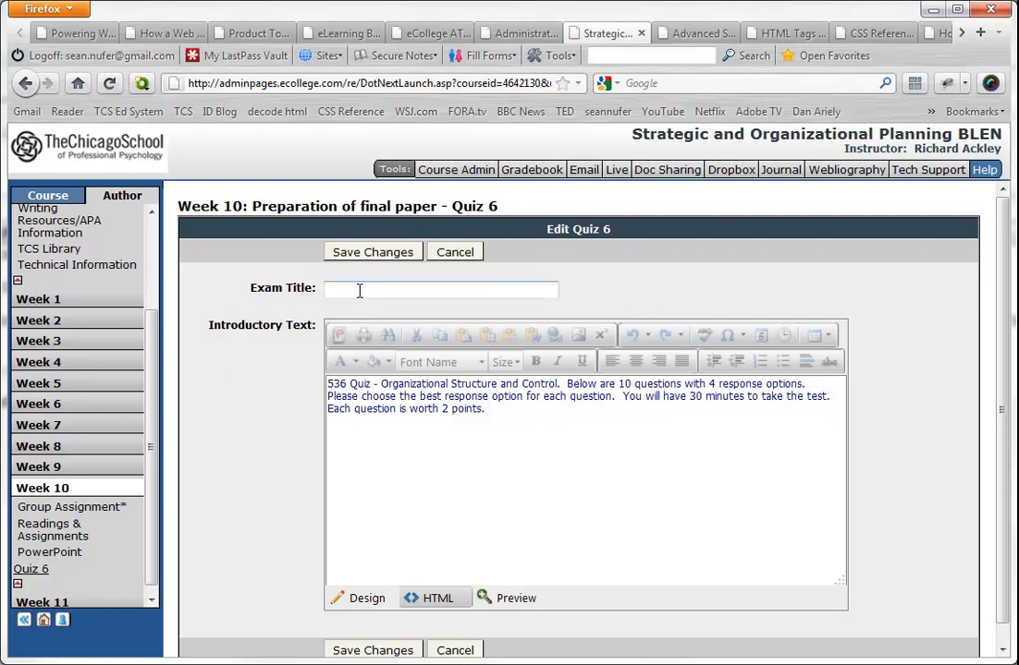
pyautogui.write('Quiz 6')
# - Remove the "536 Quiz -" prefix so the introductory text starts with "Organizational Structure and Control", and save the changes
pyautogui.moveTo(380, 385); pyautogui.dragTo(308, 391)
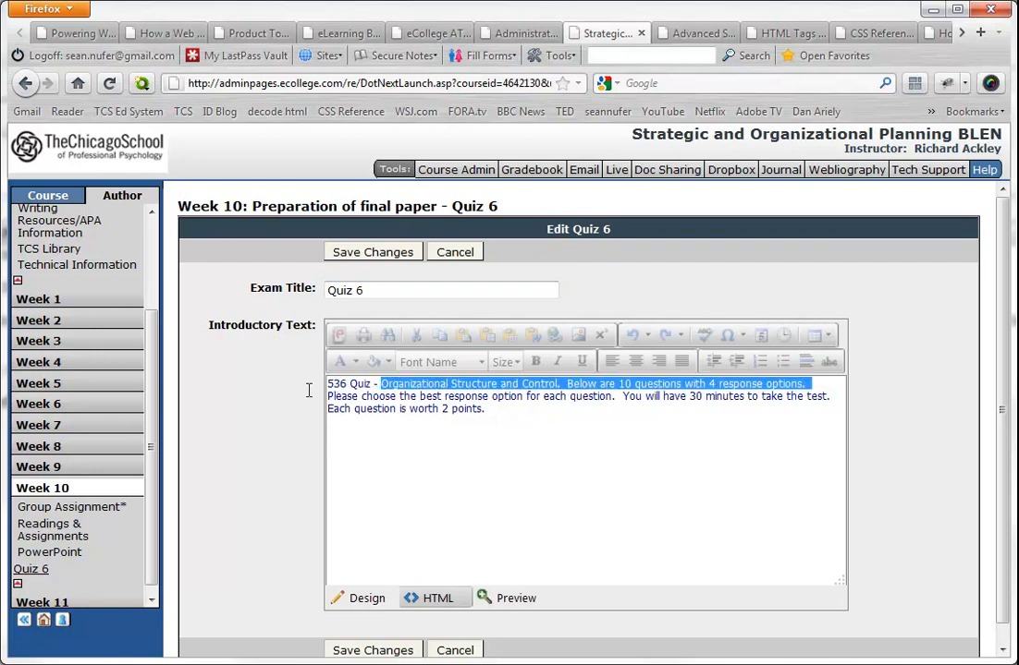
pyautogui.click(379, 385)
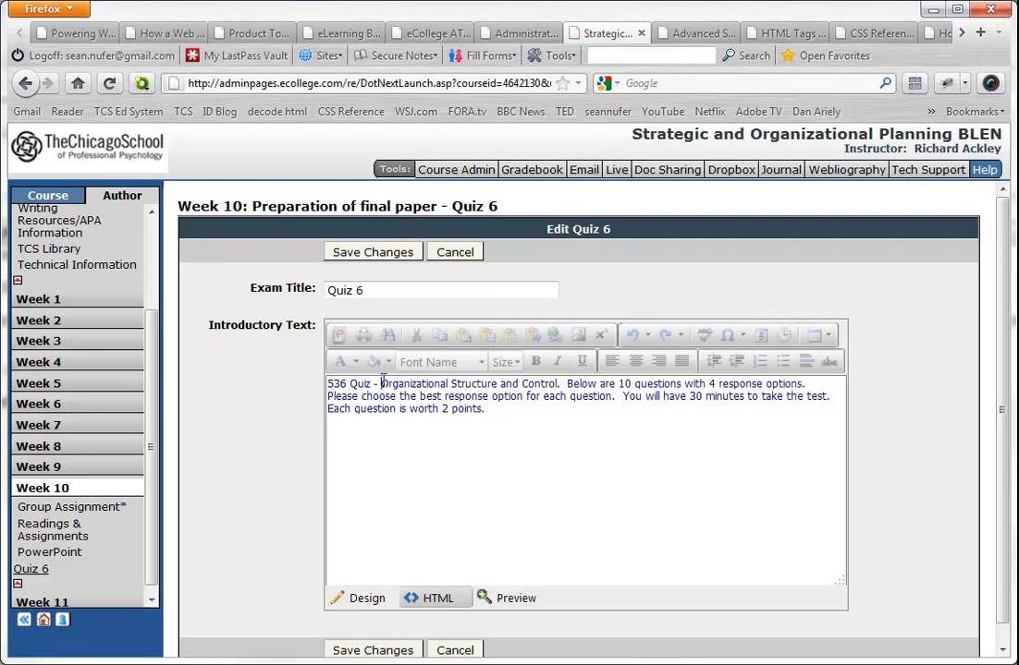
pyautogui.moveTo(379, 385); pyautogui.dragTo(335, 383)
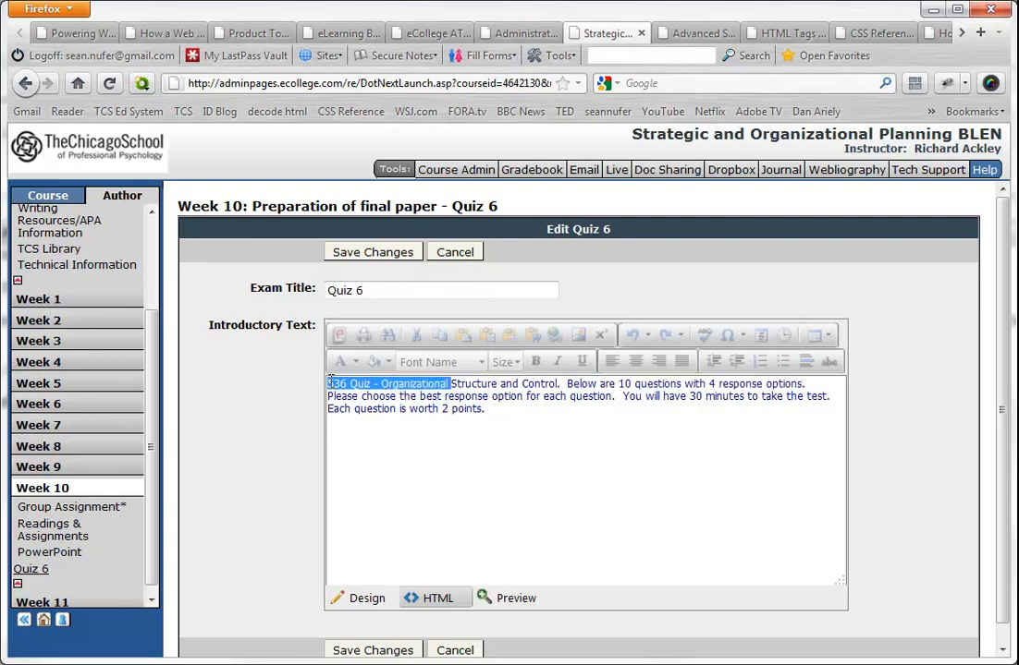
pyautogui.press('BackSpace')
pyautogui.write('Organizational')
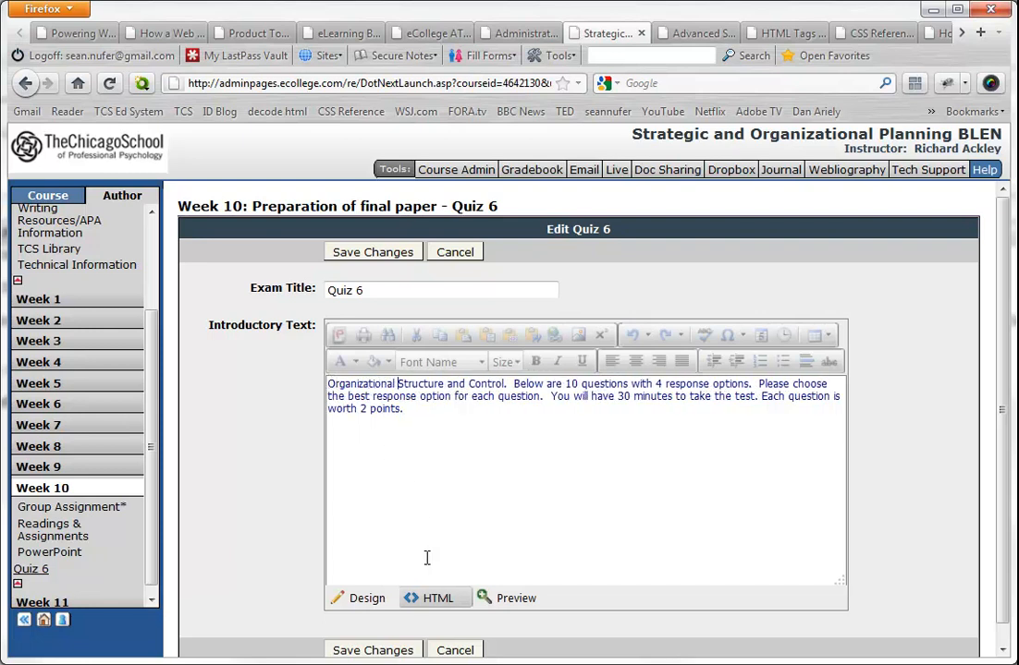
pyautogui.click(373, 651)
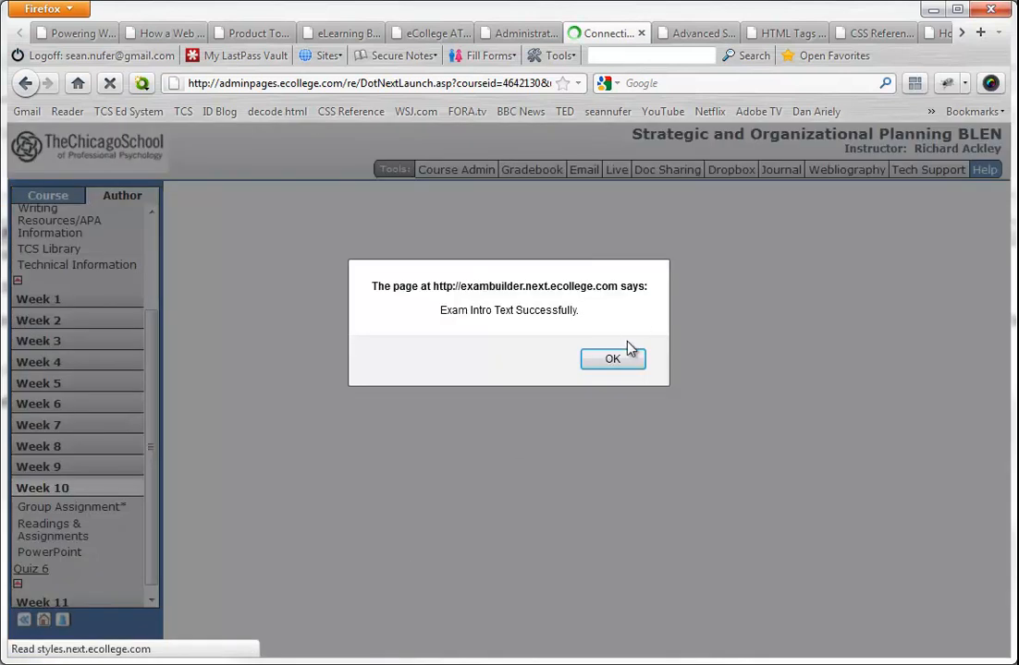
pyautogui.click(619, 360)
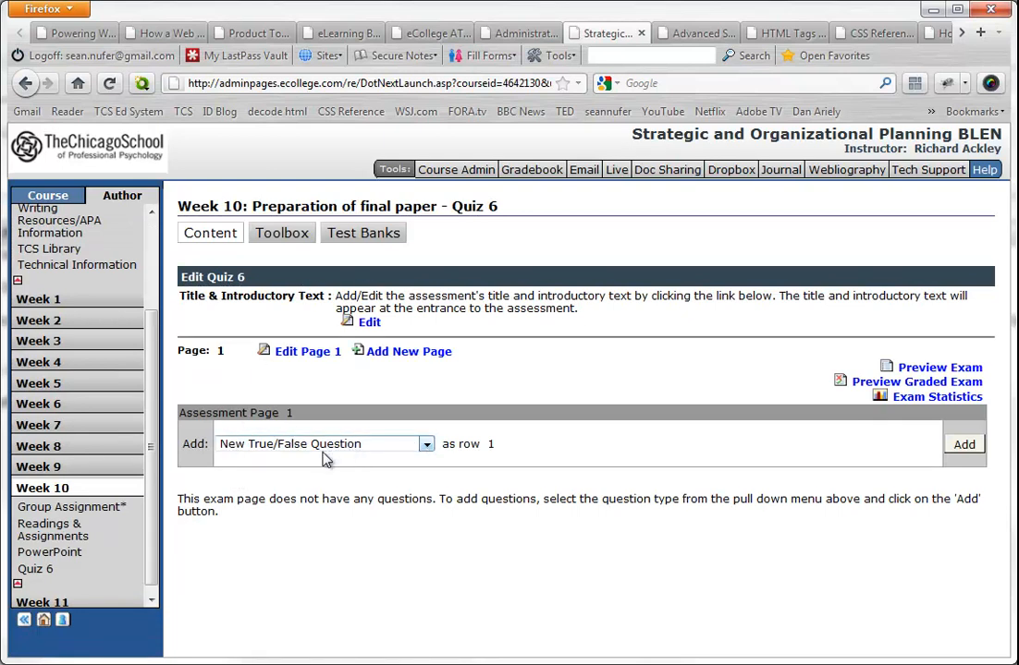
# - Start a new multiple-choice question as row 1 of assessment page 1
pyautogui.click(425, 448)
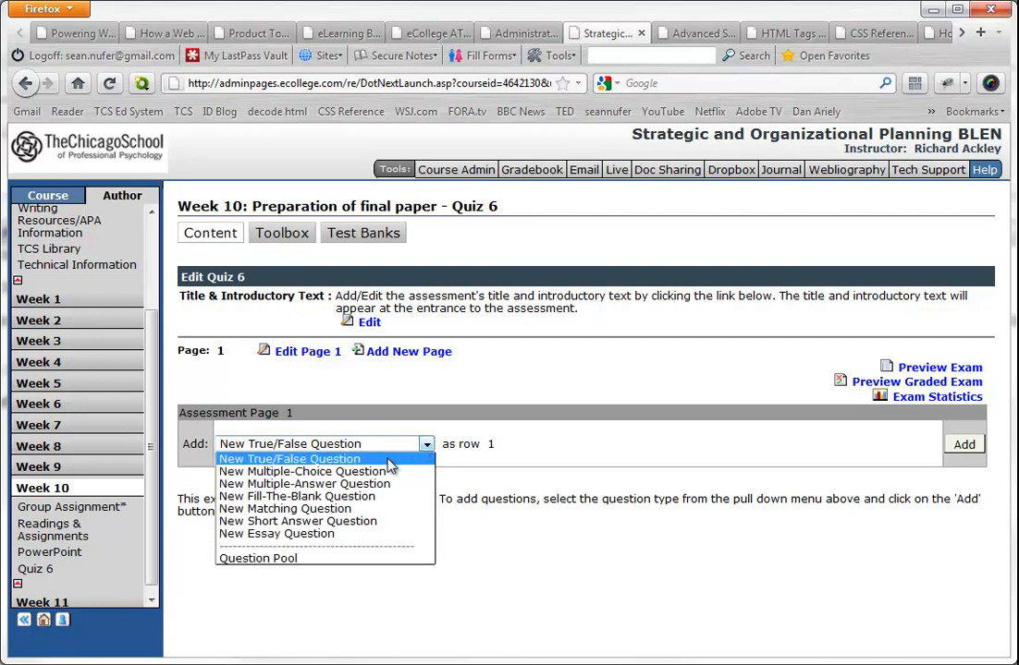
pyautogui.click(350, 473)
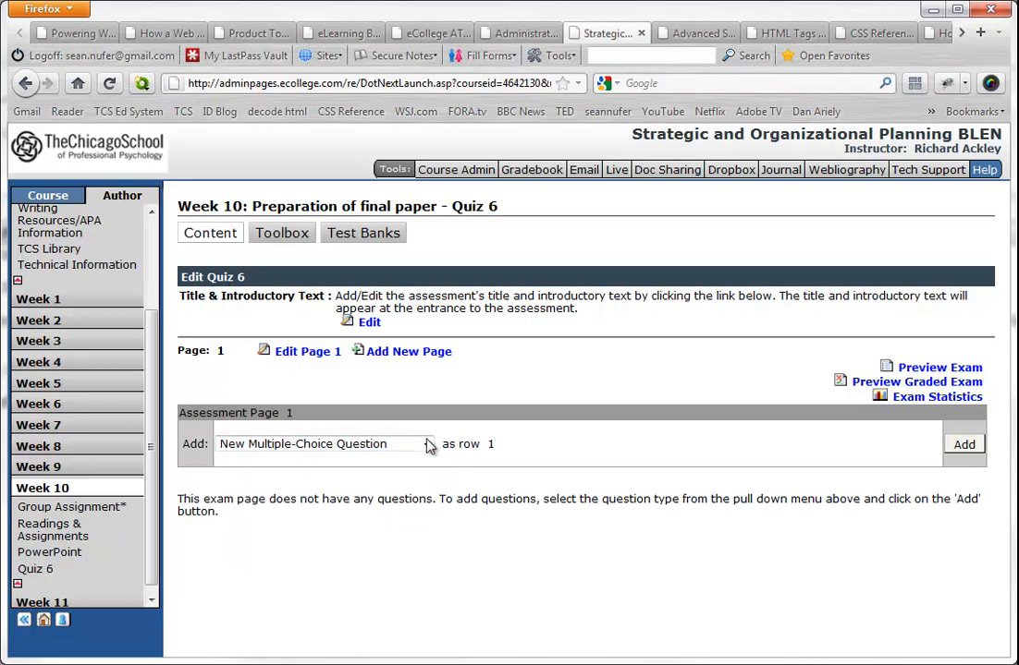
pyautogui.click(964, 445)
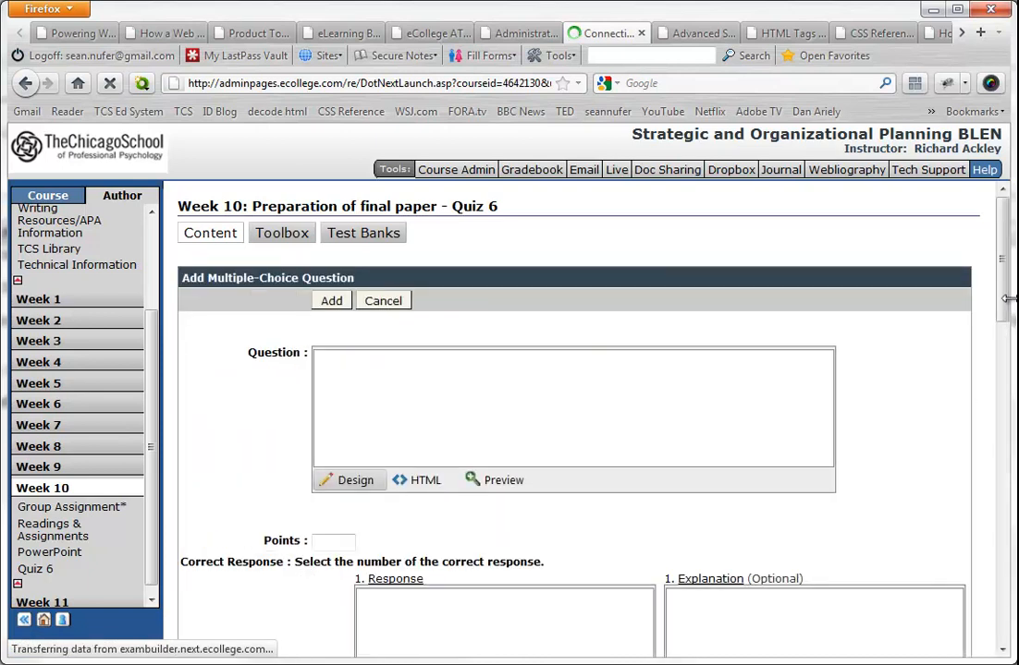
# - Switch the question editor and the editors of responses 1 to 4 to HTML mode
pyautogui.scroll(-2, 1007, 294)
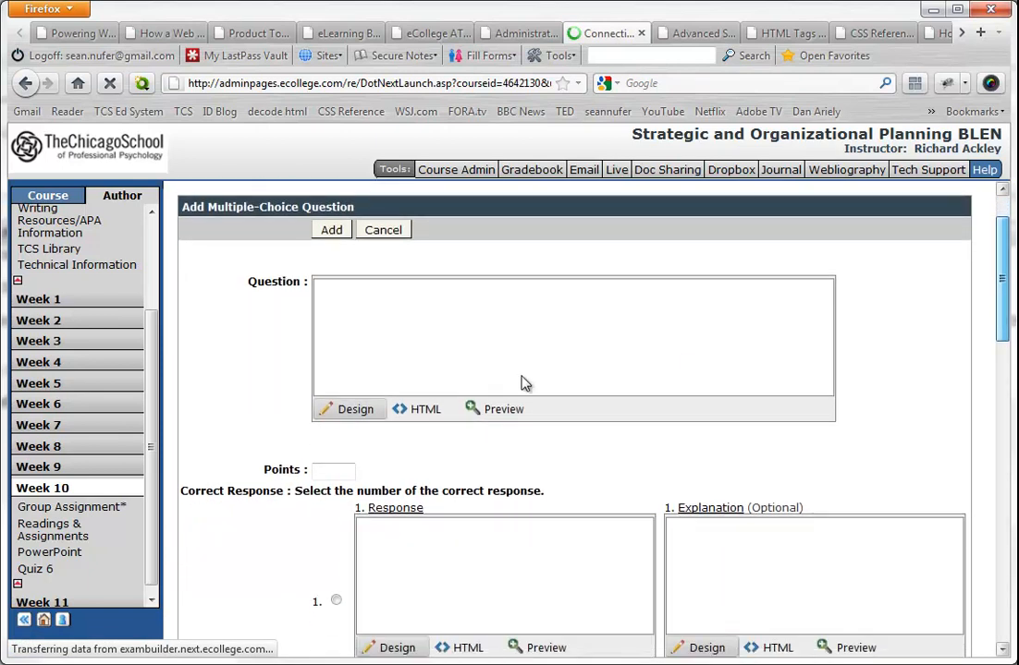
pyautogui.click(424, 409)
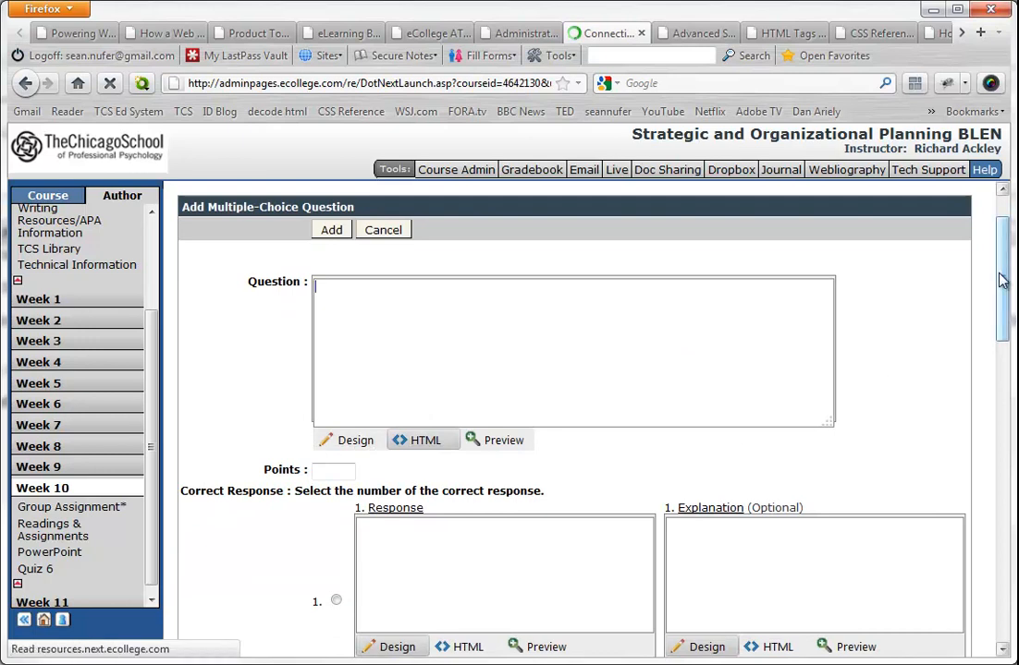
pyautogui.scroll(-2, 1003, 281)
pyautogui.click(468, 532)
pyautogui.scroll(-5, 467, 531)
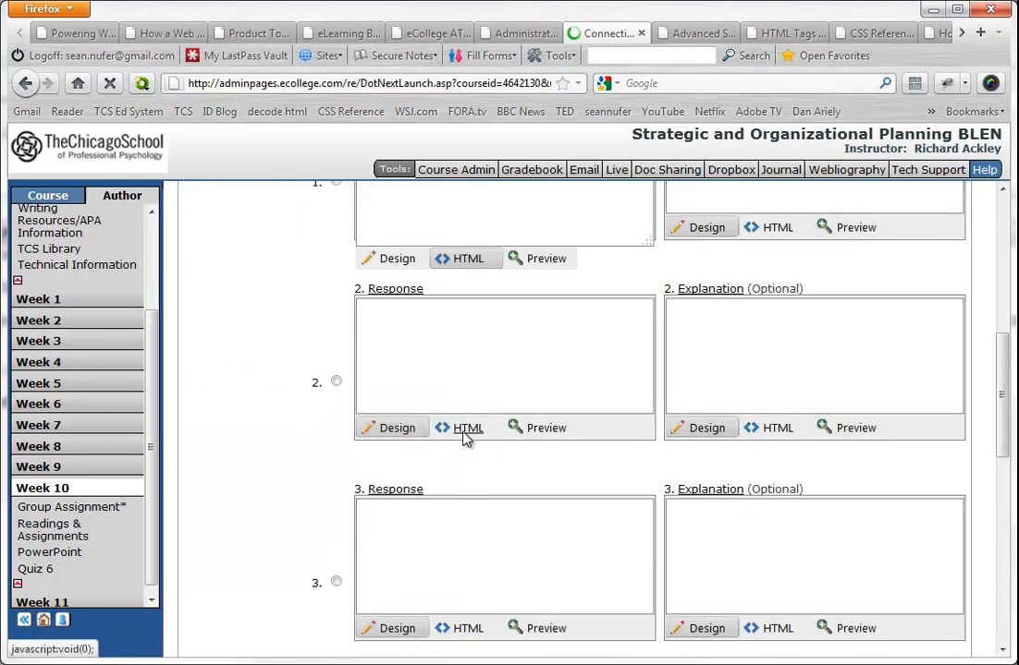
pyautogui.click(465, 432)
pyautogui.click(466, 628)
pyautogui.scroll(-7, 464, 628)
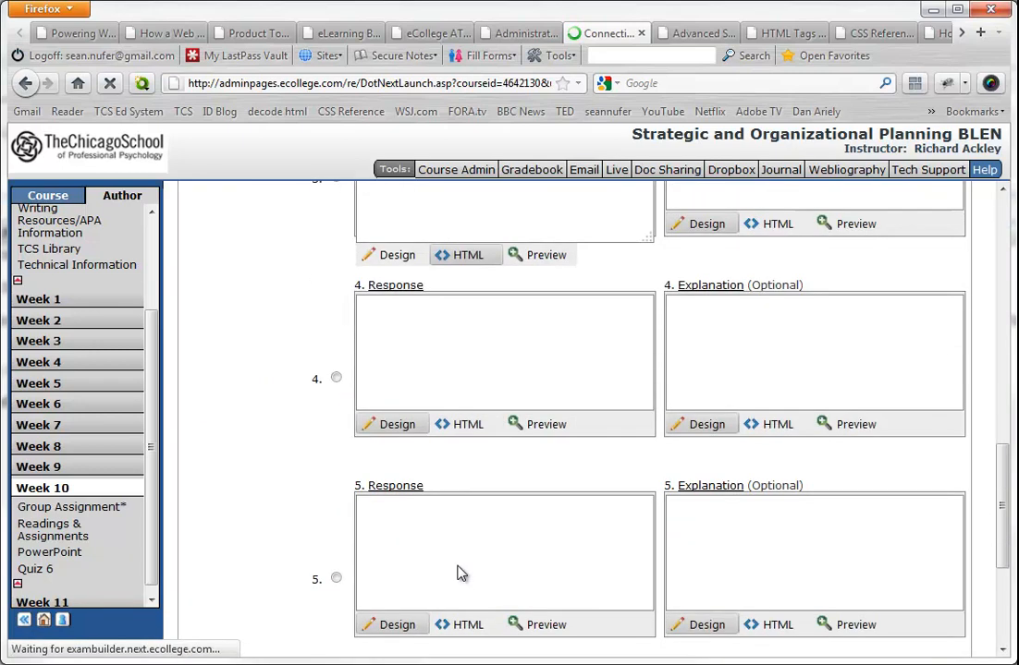
pyautogui.click(467, 427)
pyautogui.scroll(15, 419, 524)
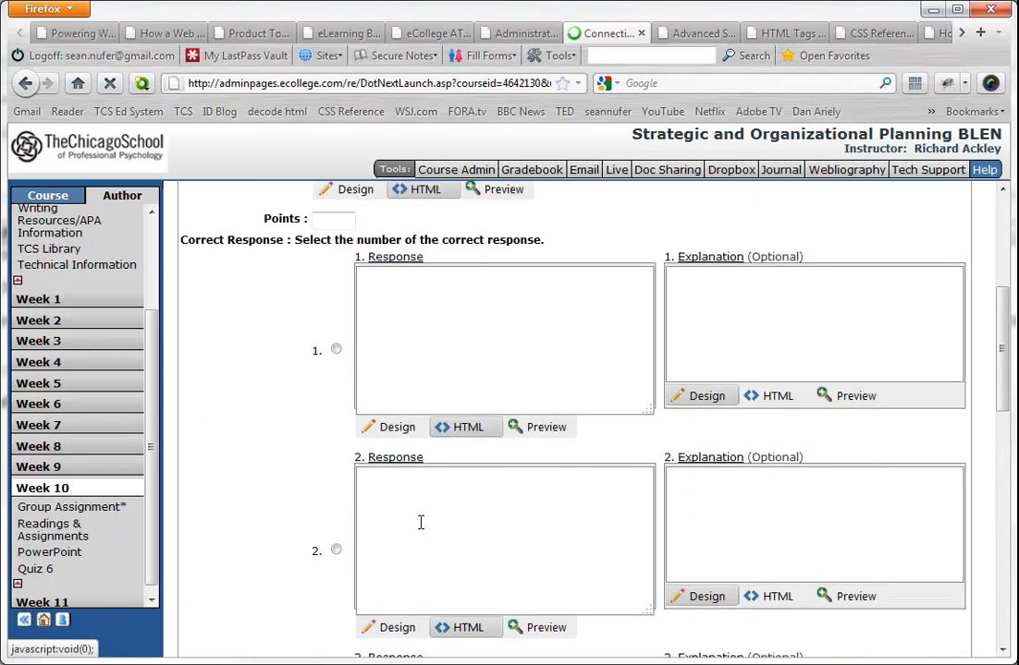
# - Paste the question "Structural stability affects the organization's ability to:" without its leading number and set its points to 2
pyautogui.click(420, 417)
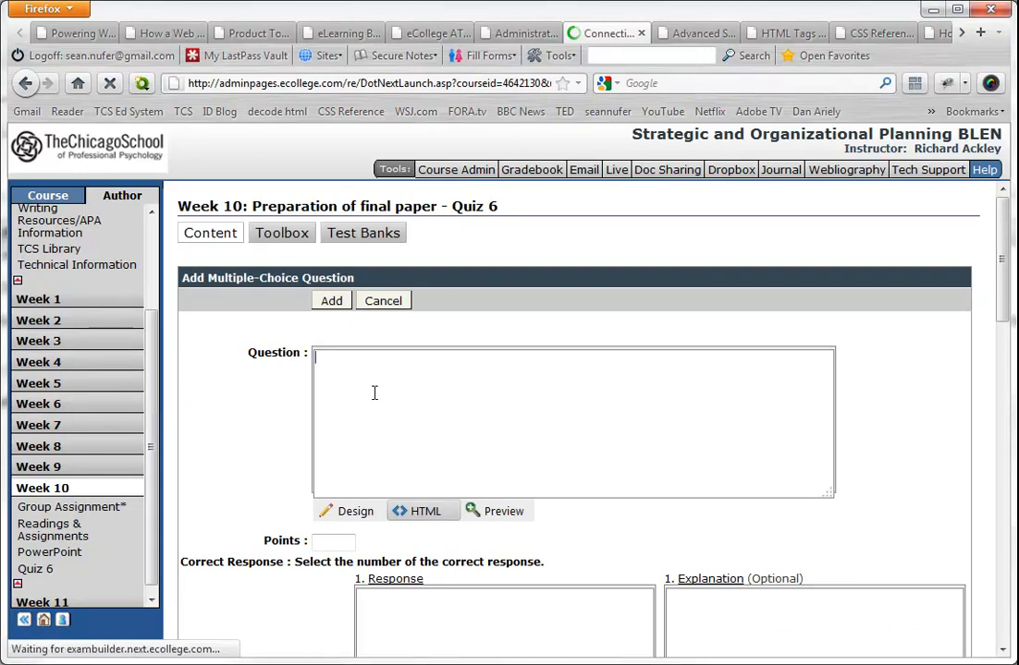
pyautogui.write("1.\tStructural stability affects the organization's ability to:")
pyautogui.moveTo(363, 362); pyautogui.dragTo(308, 370)
pyautogui.press('BackSpace')
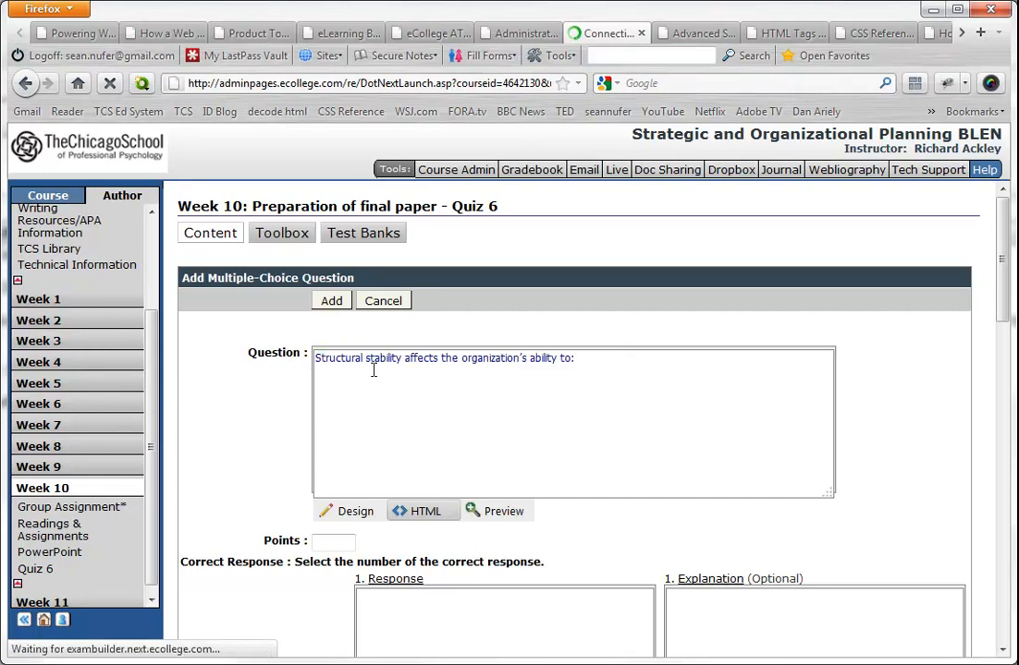
pyautogui.scroll(-3, 912, 348)
pyautogui.click(345, 240)
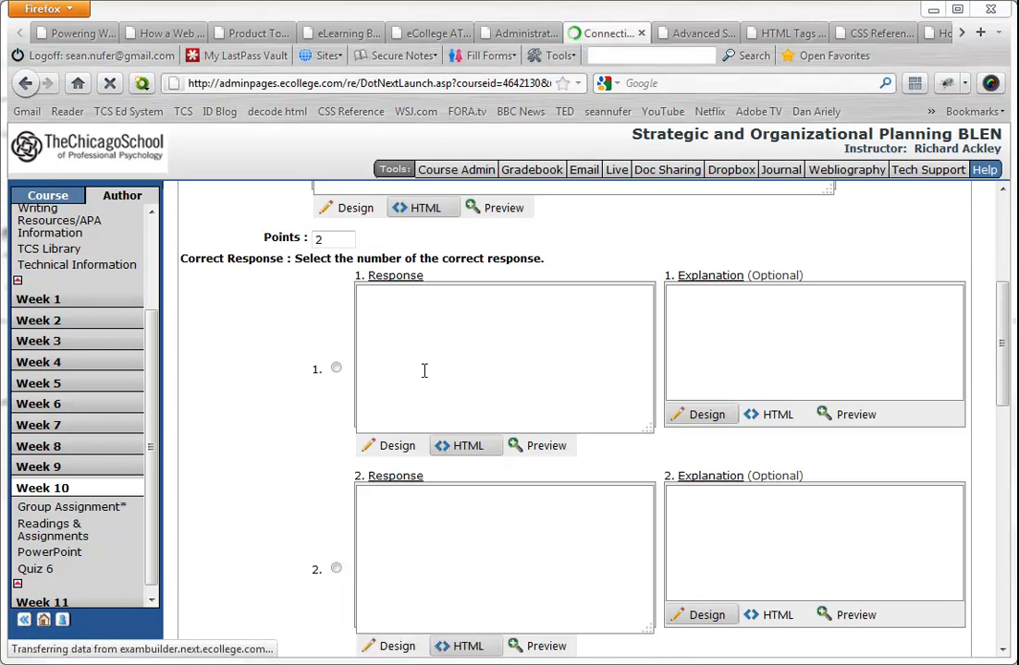
# - Paste the answer choices into response 1, strip the letter label, and cut everything except "resist organizational inertia."
pyautogui.click(405, 321)
pyautogui.write('a.     resist organizational inertia. b.     cope with uncertainty about cause-and-effect relationships in the global economy. c.     develop new competitive advantages. d.     predictably manage its daily work routines.')
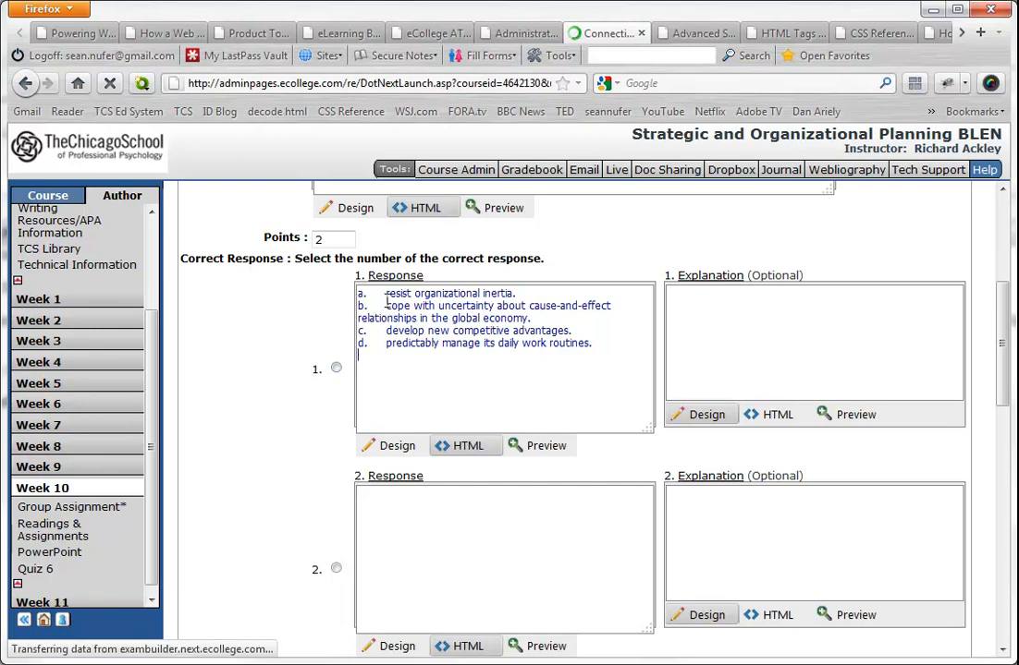
pyautogui.moveTo(386, 294); pyautogui.dragTo(600, 345)
pyautogui.press('Delete')
pyautogui.hotkey('ctrl', 'x')
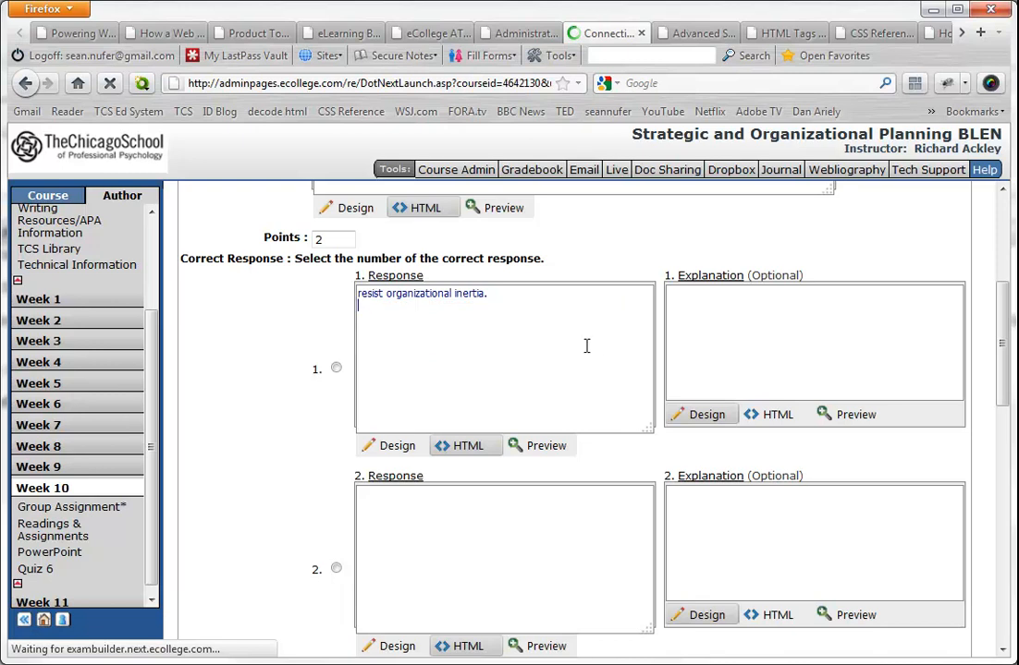
# - Paste the cut choices into response 2, keep only "cope with uncertainty about cause-and-effect relationships in the global economy." without its letter, and cut the rest
pyautogui.hotkey('ctrl', 'v')
pyautogui.doubleClick(369, 496)
pyautogui.press('Delete')
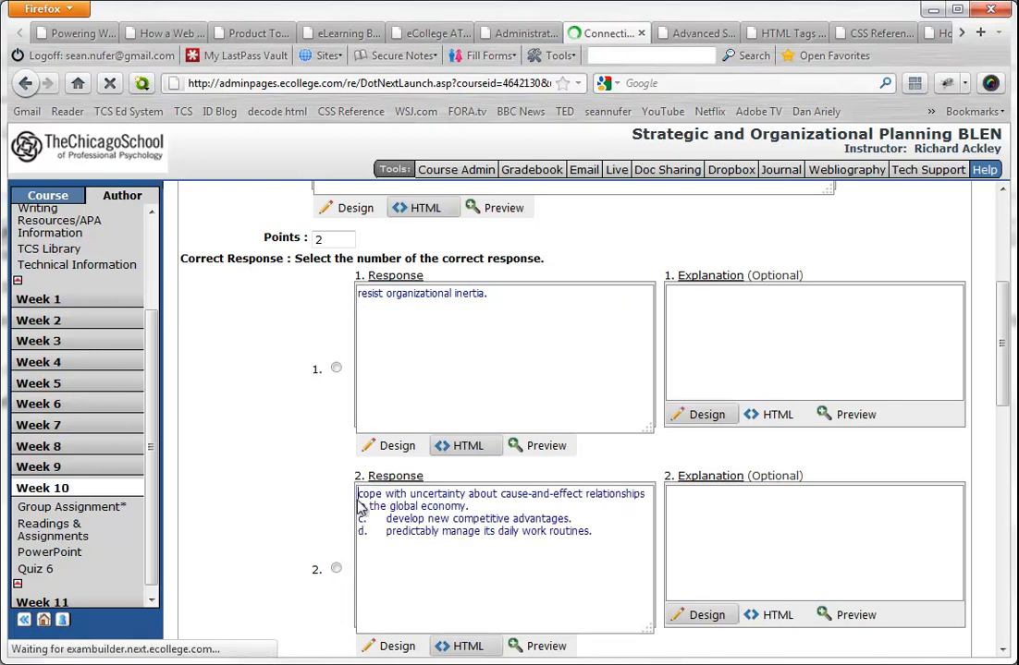
pyautogui.moveTo(471, 506); pyautogui.dragTo(604, 539)
pyautogui.hotkey('ctrl', 'x')
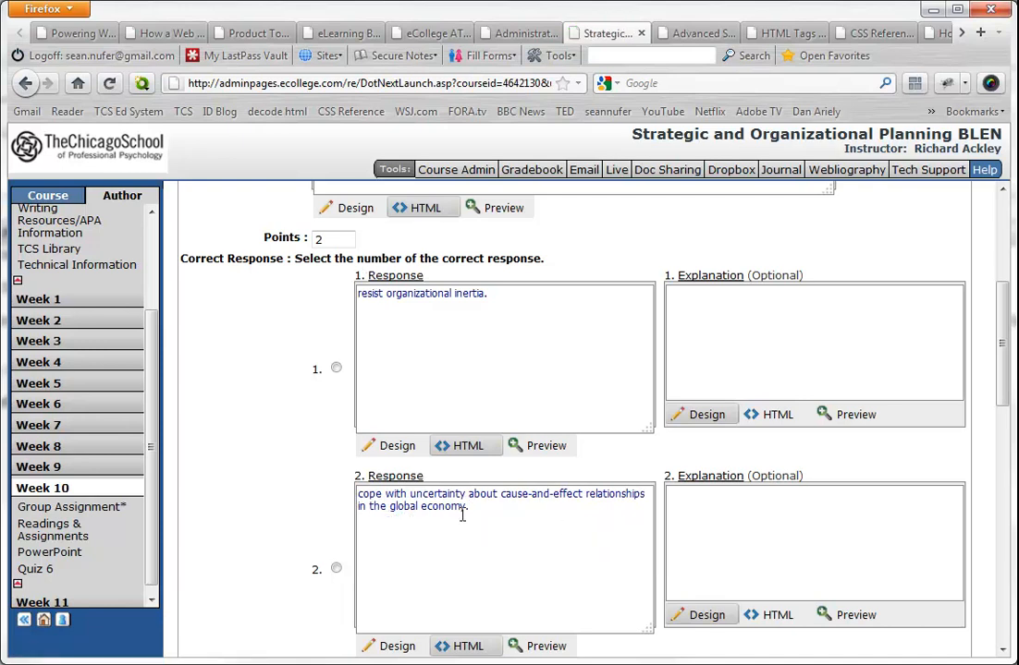
# - Paste the remaining choices into response 3, remove the letter labels, and cut everything after "develop new competitive advantages."
pyautogui.scroll(-5, 452, 504)
pyautogui.click(408, 356)
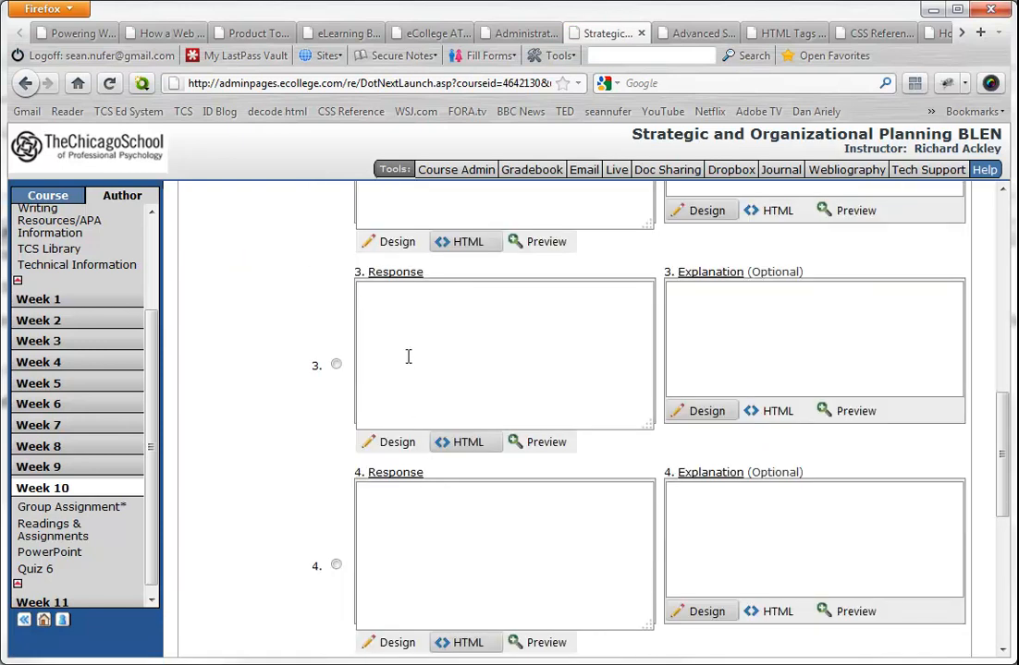
pyautogui.hotkey('ctrl', 'v')
pyautogui.moveTo(385, 302); pyautogui.dragTo(343, 290)
pyautogui.press('BackSpace')
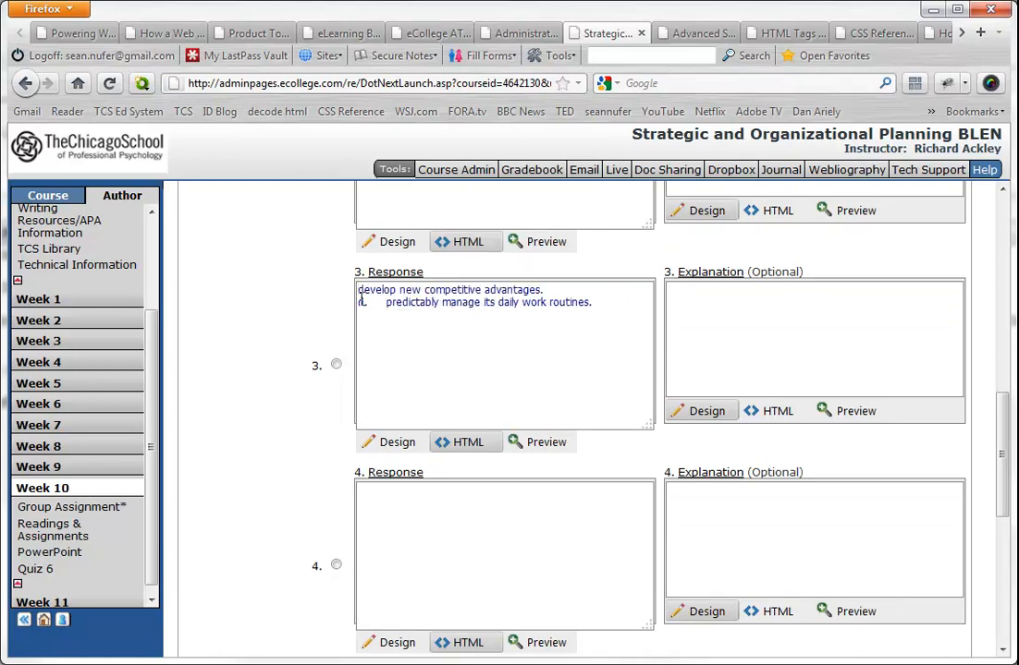
pyautogui.moveTo(386, 302); pyautogui.dragTo(357, 302)
pyautogui.press('BackSpace')
pyautogui.tripleClick(398, 303)
pyautogui.press('BackSpace')
# - Paste "predictably manage its daily work routines." into response 4 and mark it as the correct response
pyautogui.click(420, 503)
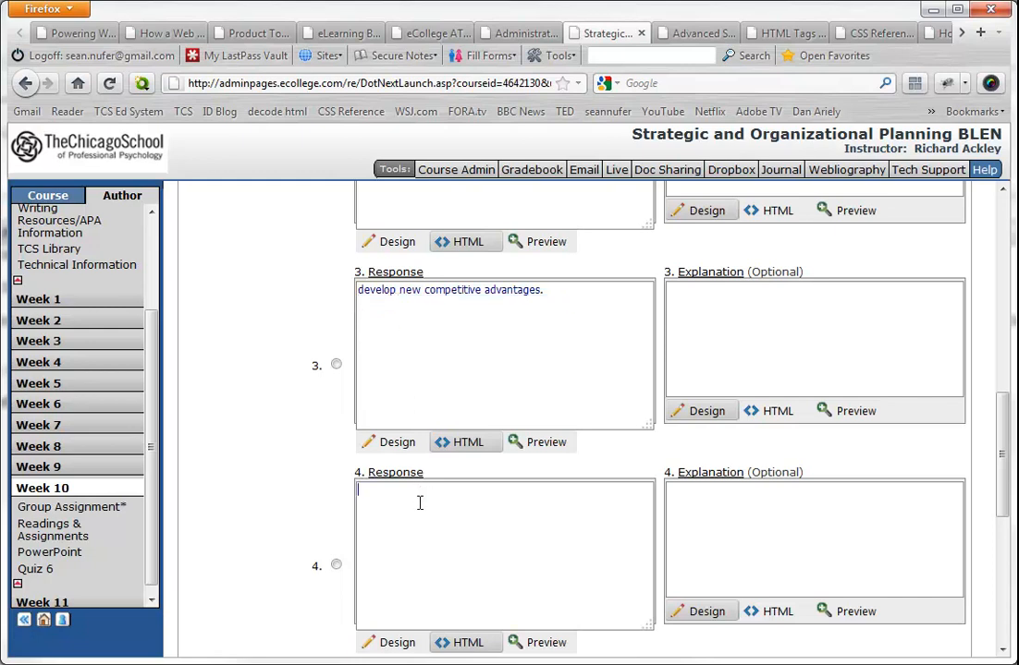
pyautogui.hotkey('ctrl', 'v')
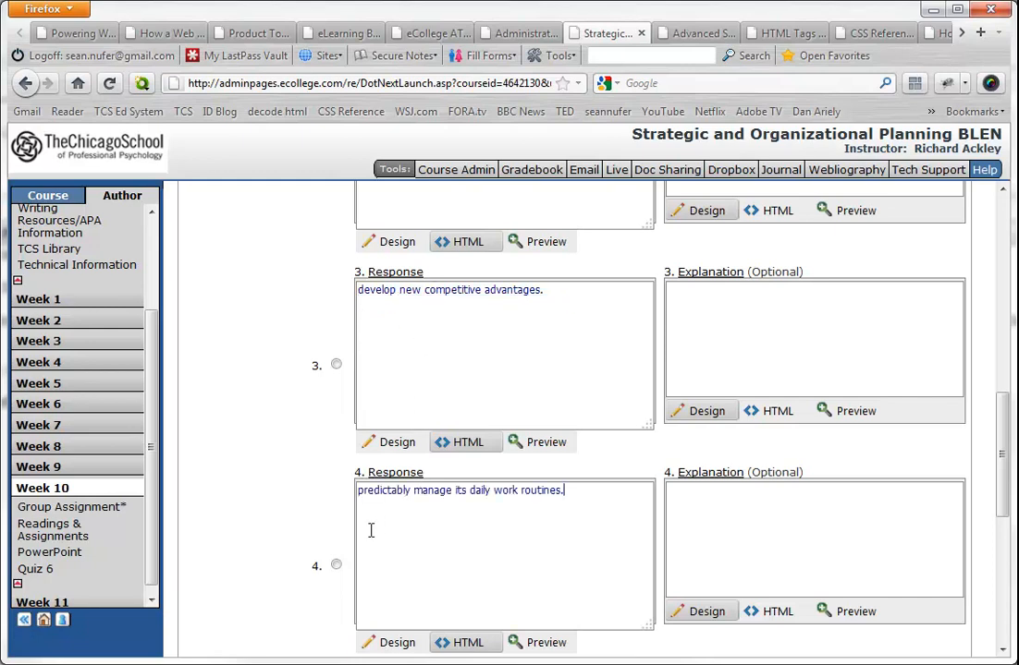
pyautogui.click(337, 565)
# - Add the completed multiple-choice question to Quiz 6 and acknowledge the confirmation
pyautogui.scroll(-5, 325, 523)
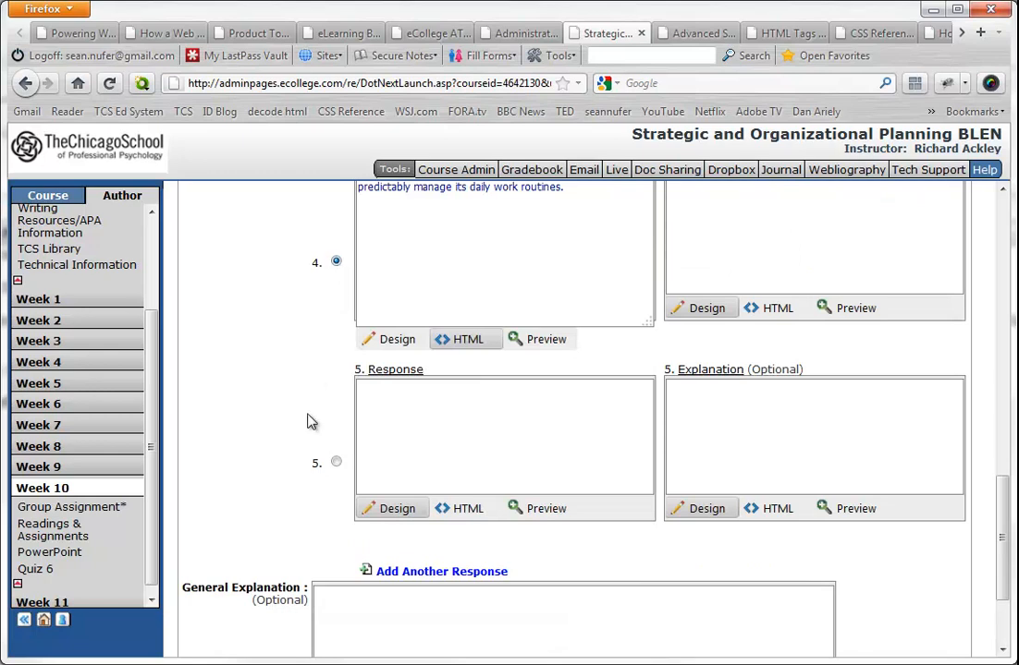
pyautogui.scroll(-3, 311, 381)
pyautogui.click(336, 636)
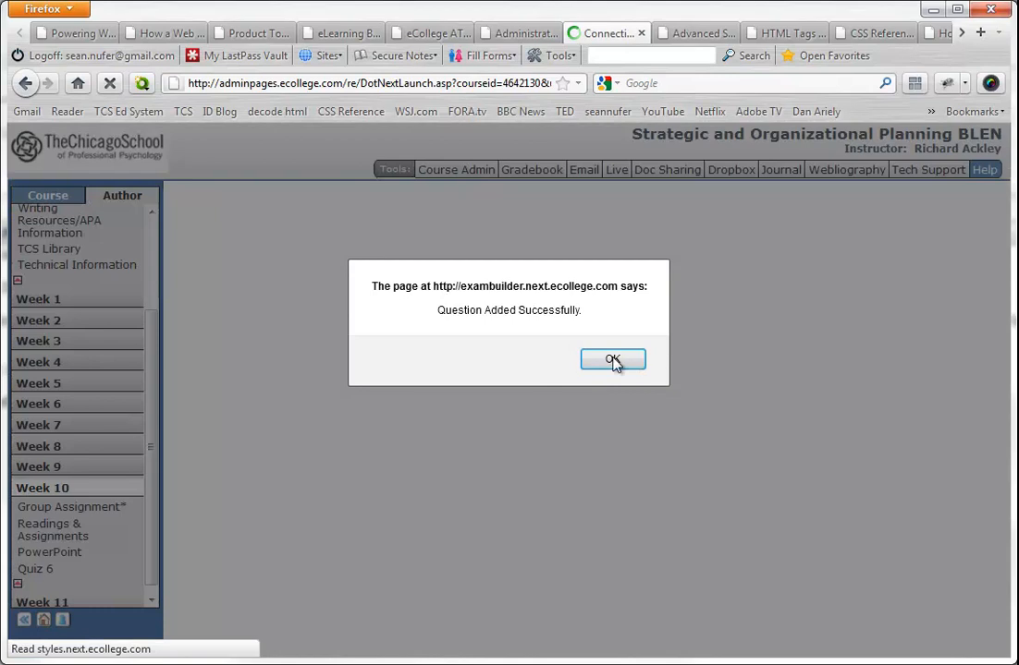
pyautogui.click(613, 361)
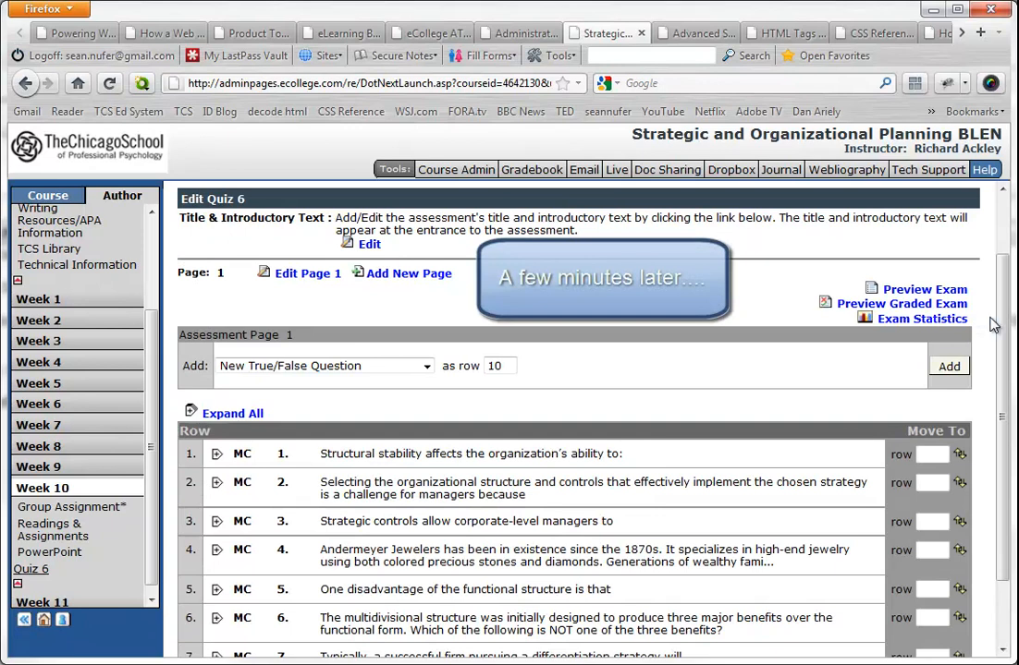
# - Start adding a new multiple-choice question to assessment page 1 of Quiz 6
pyautogui.moveTo(1004, 326); pyautogui.dragTo(1011, 294)
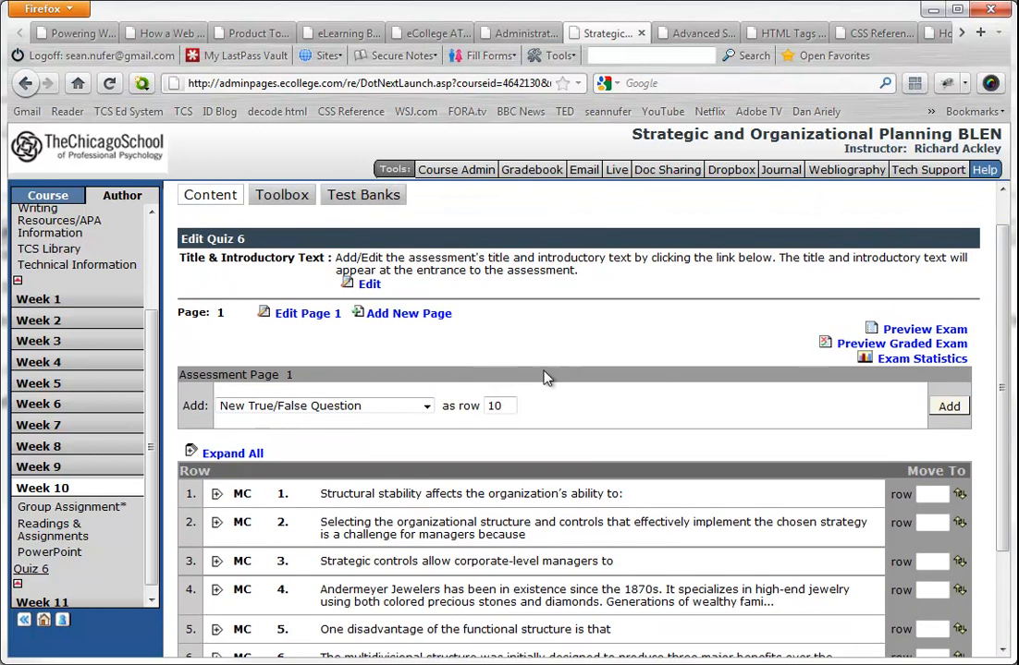
pyautogui.click(426, 408)
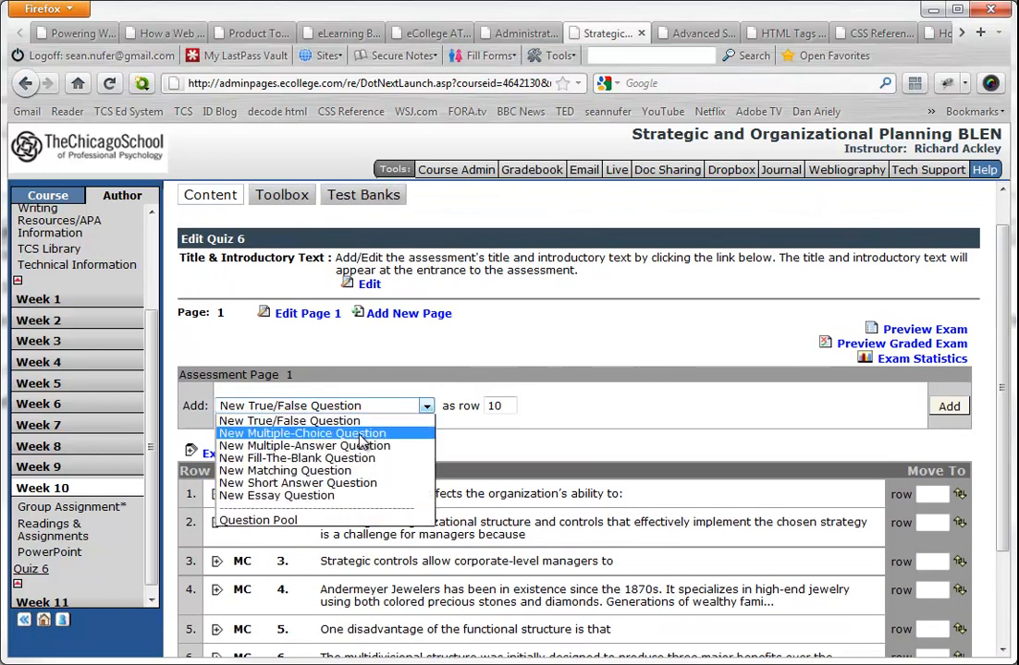
pyautogui.click(279, 433)
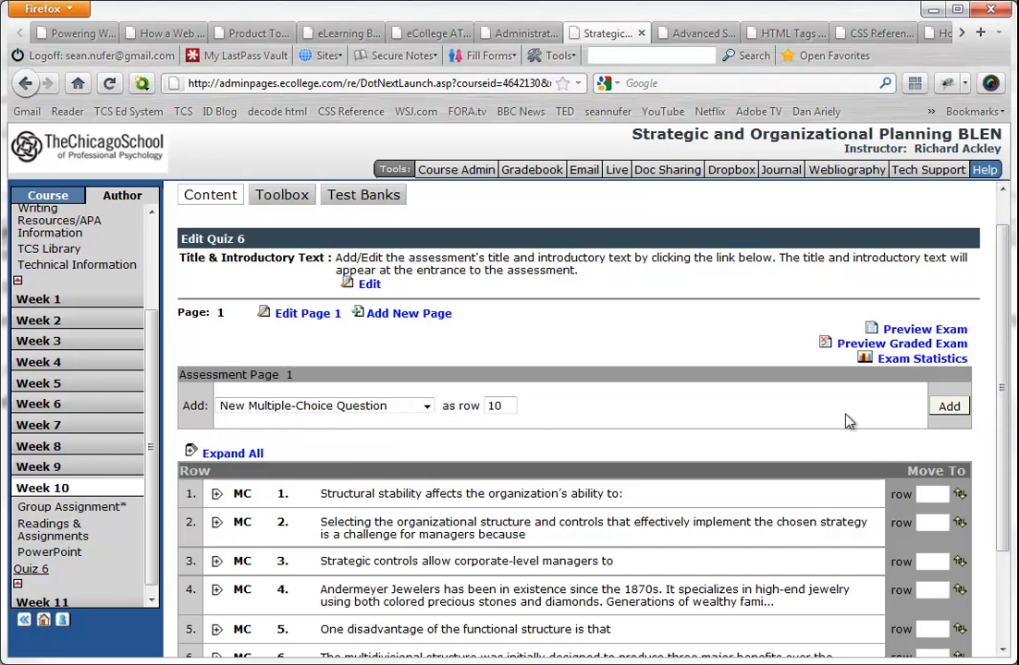
pyautogui.doubleClick(491, 406)
pyautogui.moveTo(1002, 420); pyautogui.dragTo(1002, 513)
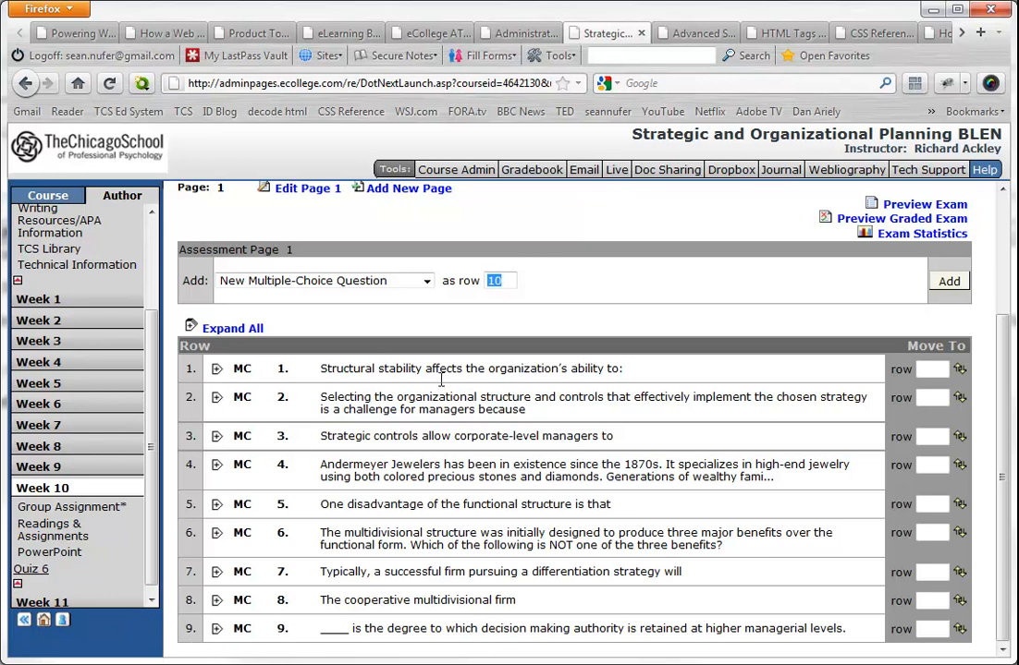
pyautogui.write('2')
pyautogui.moveTo(499, 281); pyautogui.dragTo(483, 281)
pyautogui.click(949, 282)
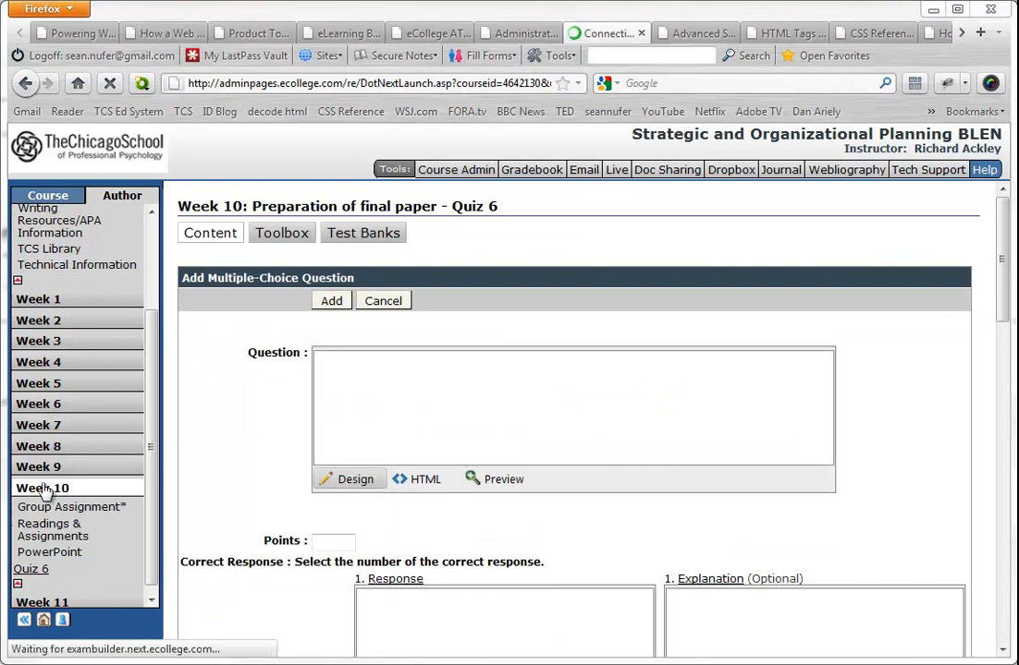
# - Try pasting the formatted question about the three structural characteristics in Design view, and inspect the inline style markup in its HTML source
pyautogui.click(423, 483)
pyautogui.click(357, 512)
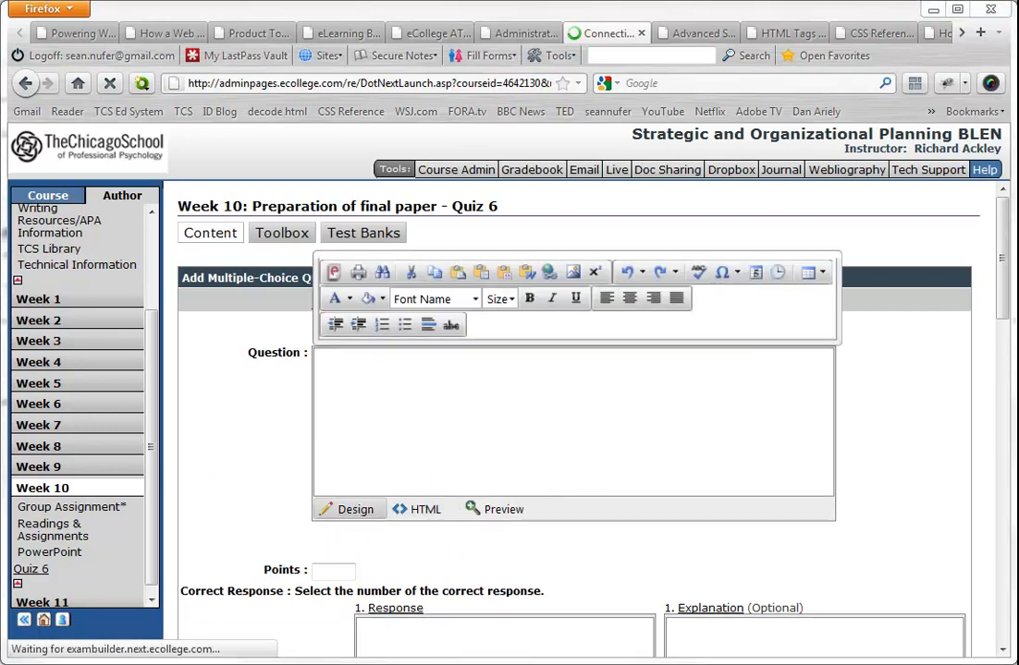
pyautogui.click(448, 377)
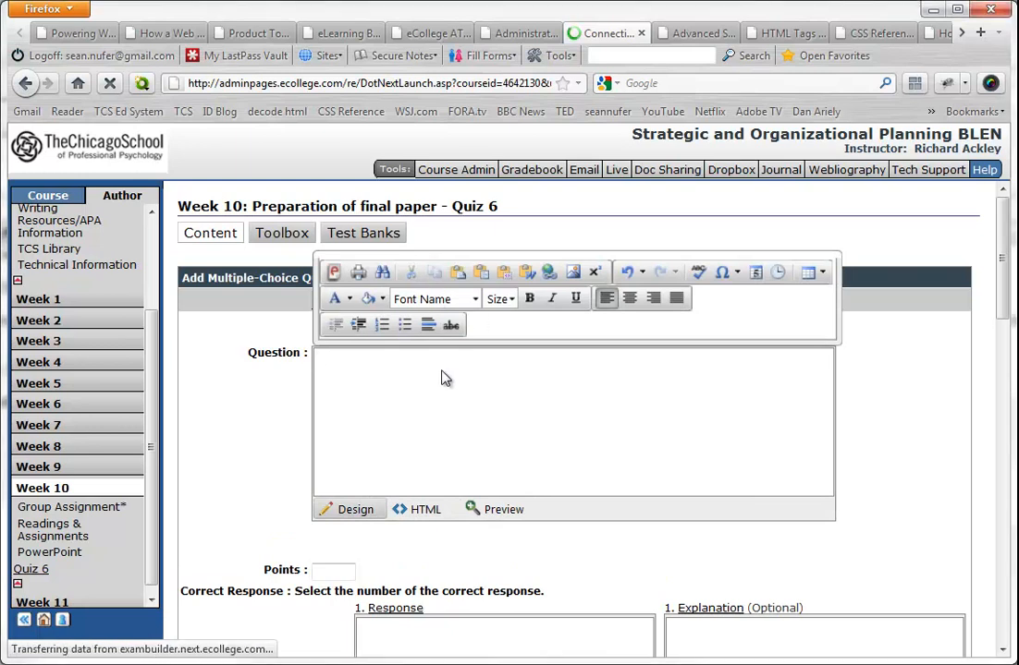
pyautogui.write('The three structural characteristics which differ between organizational structures include all of the following EXCEPT')
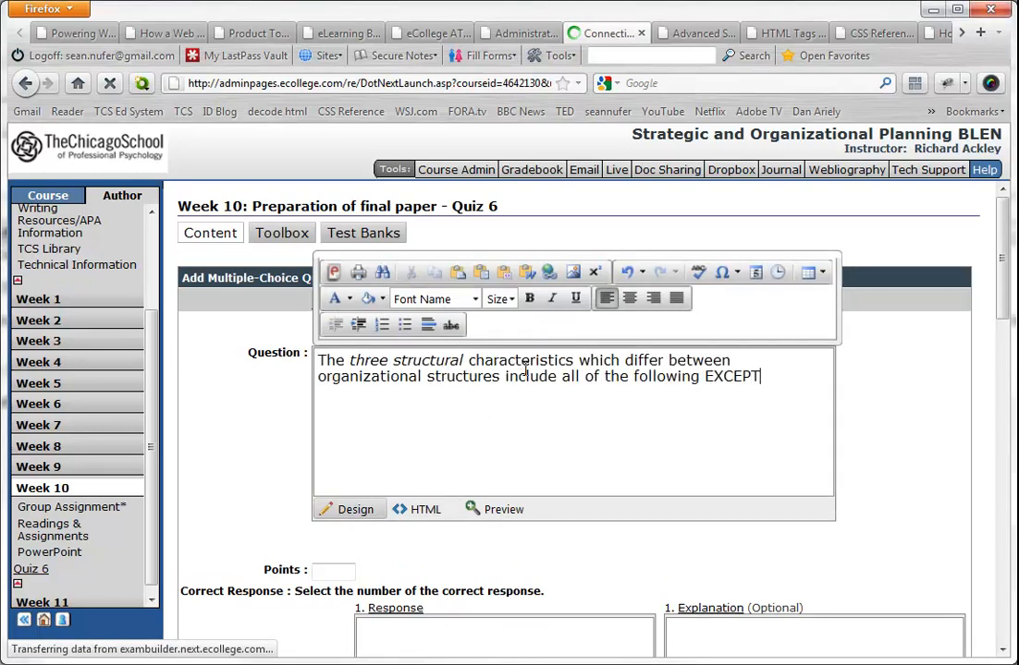
pyautogui.click(427, 510)
pyautogui.moveTo(357, 356); pyautogui.dragTo(399, 357)
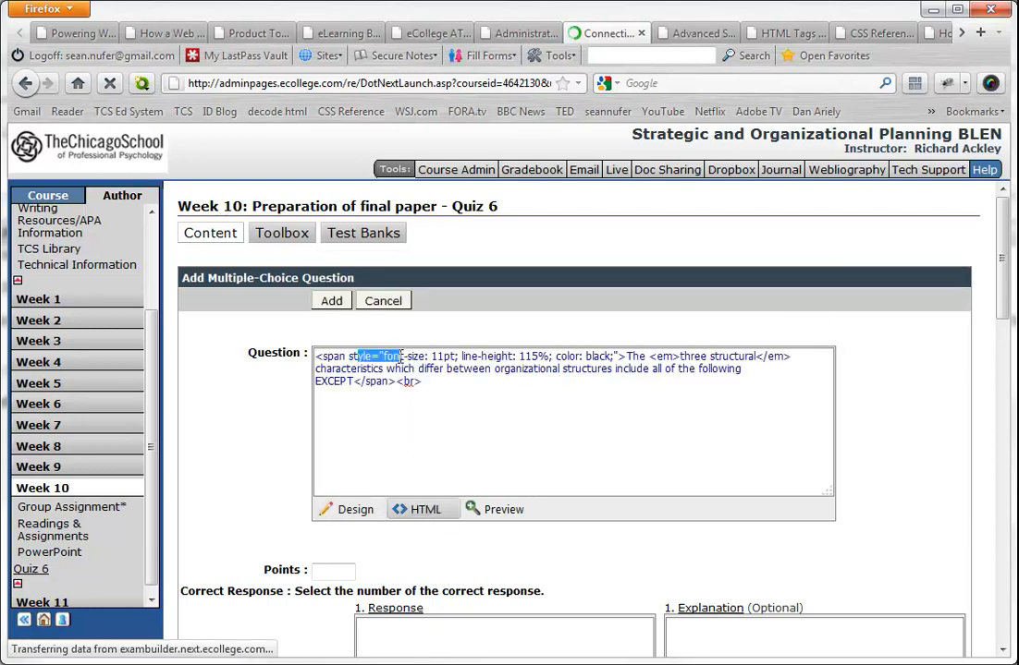
pyautogui.moveTo(617, 356); pyautogui.dragTo(363, 358)
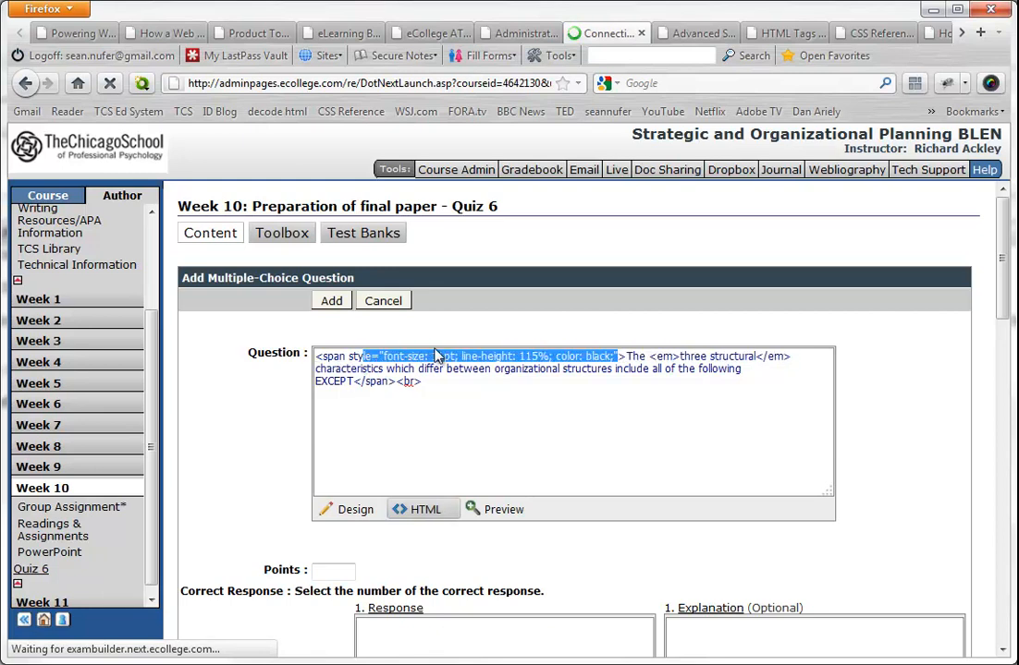
pyautogui.click(480, 356)
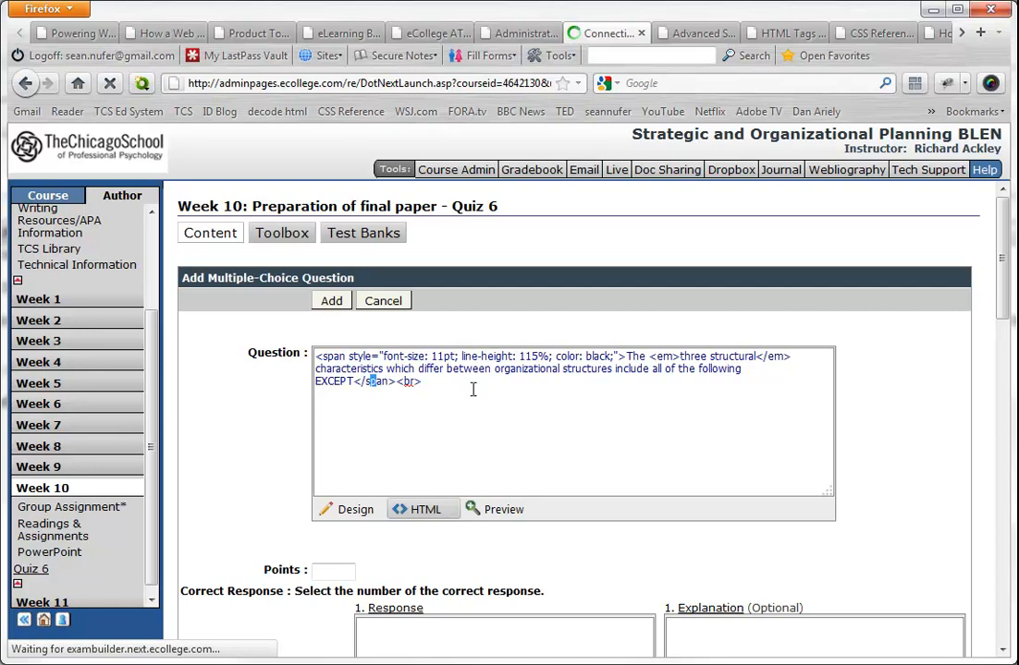
# - Replace the question's HTML source with the plain text "The three structural characteristics which differ between organizational structures include all of the following EXCEPT"
pyautogui.click(360, 509)
pyautogui.click(416, 510)
pyautogui.hotkey('ctrl', 'a')
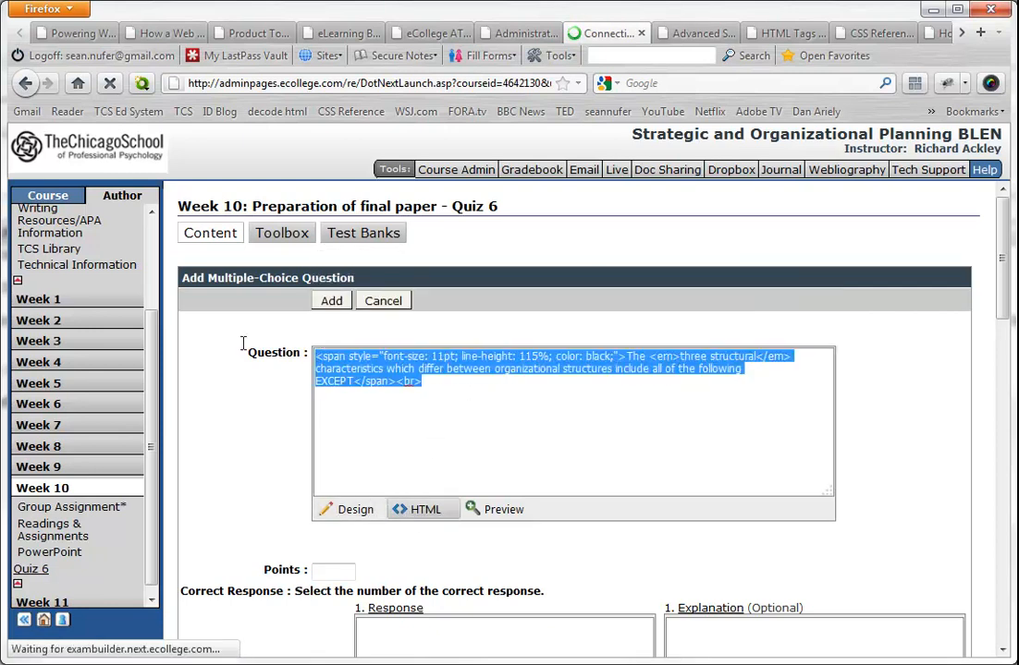
pyautogui.press('Delete')
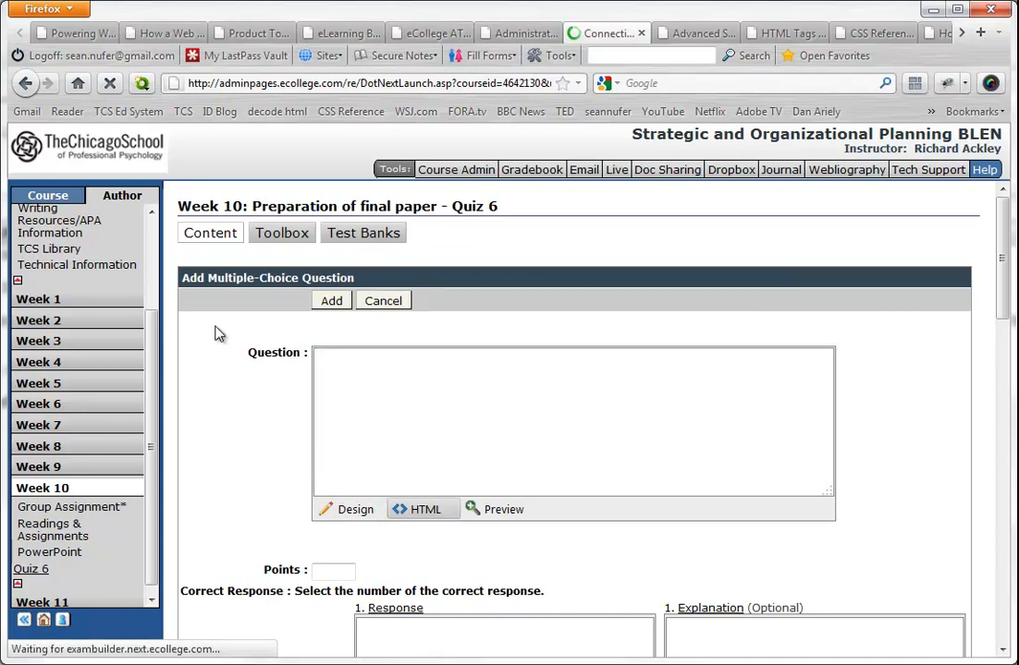
pyautogui.write('The three structural characteristics which differ between organizational structures include all of the following EXCEPT')
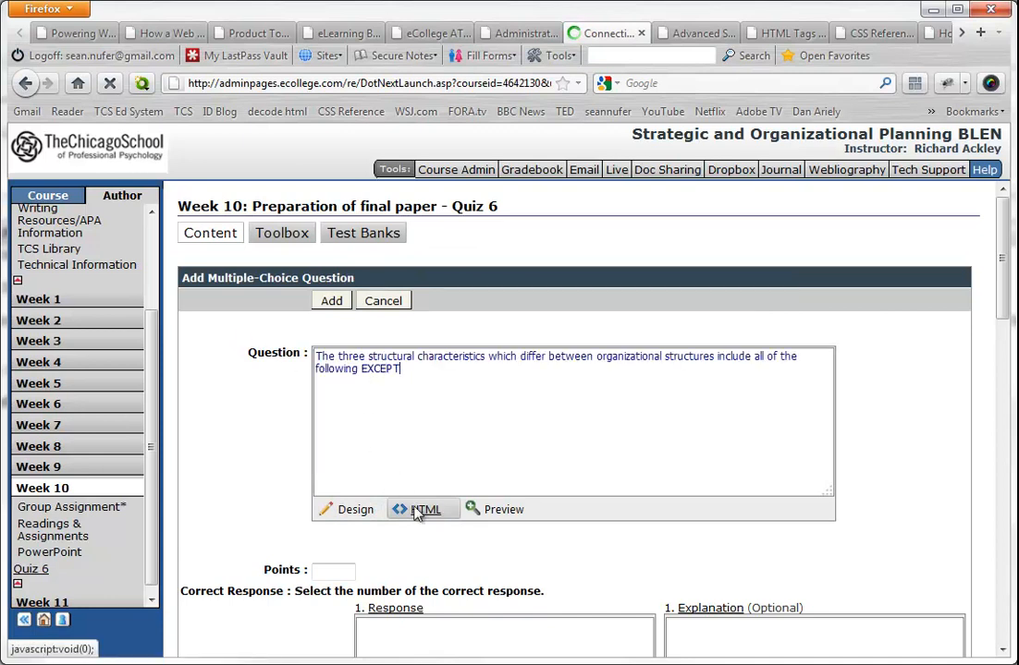
pyautogui.click(361, 511)
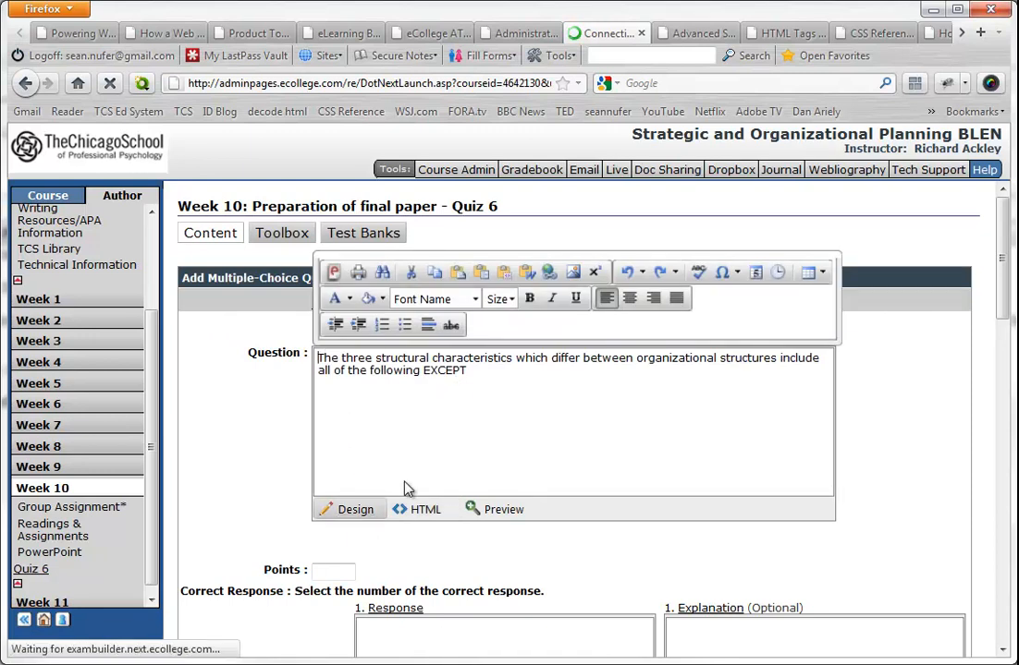
pyautogui.click(417, 509)
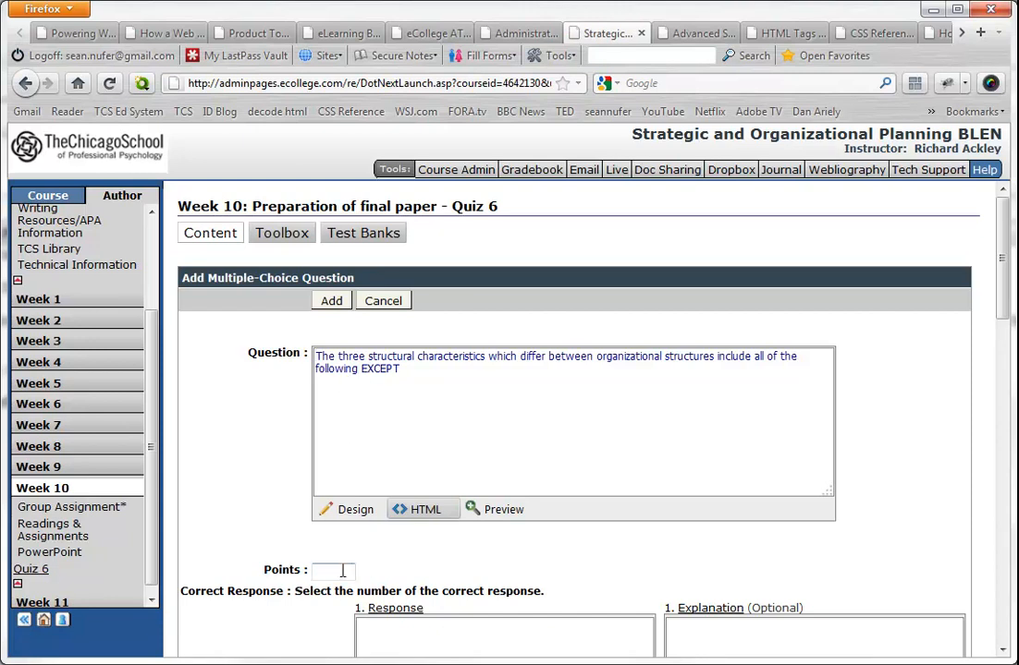
# - Set the question's points to 2 and paste "centralization" into the HTML view of response 1
pyautogui.write('2')
pyautogui.scroll(-5, 400, 551)
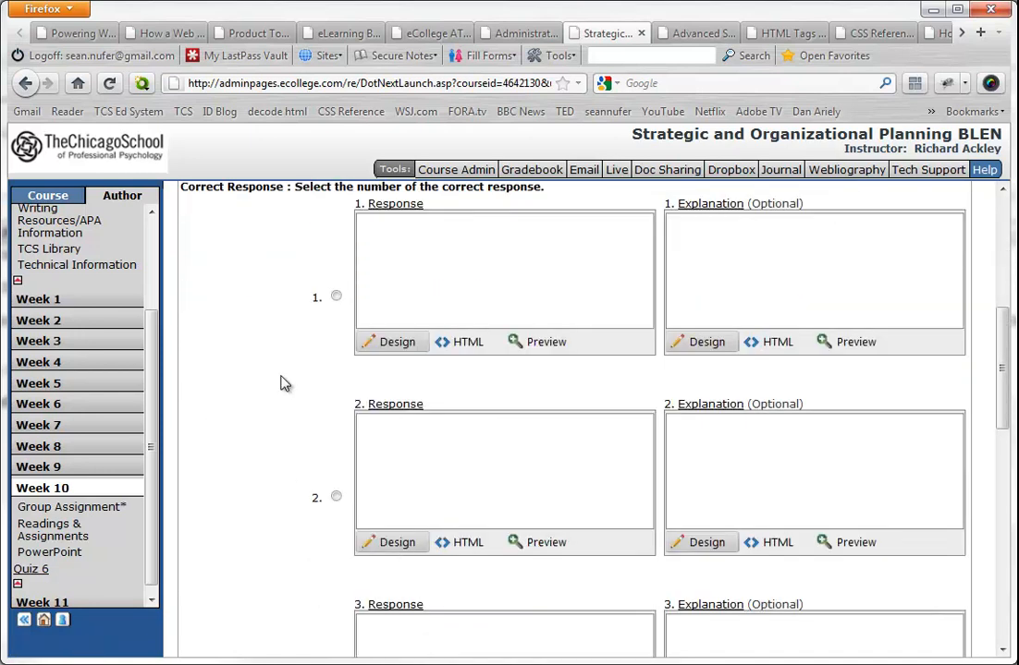
pyautogui.scroll(2, 315, 366)
pyautogui.scroll(2, 319, 366)
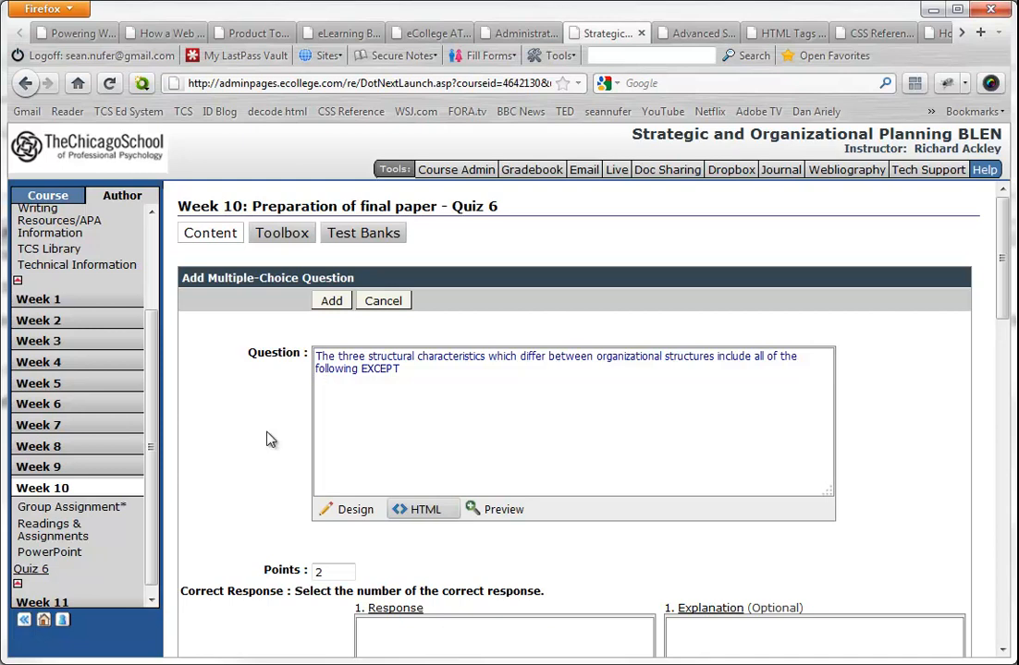
pyautogui.scroll(-3, 352, 564)
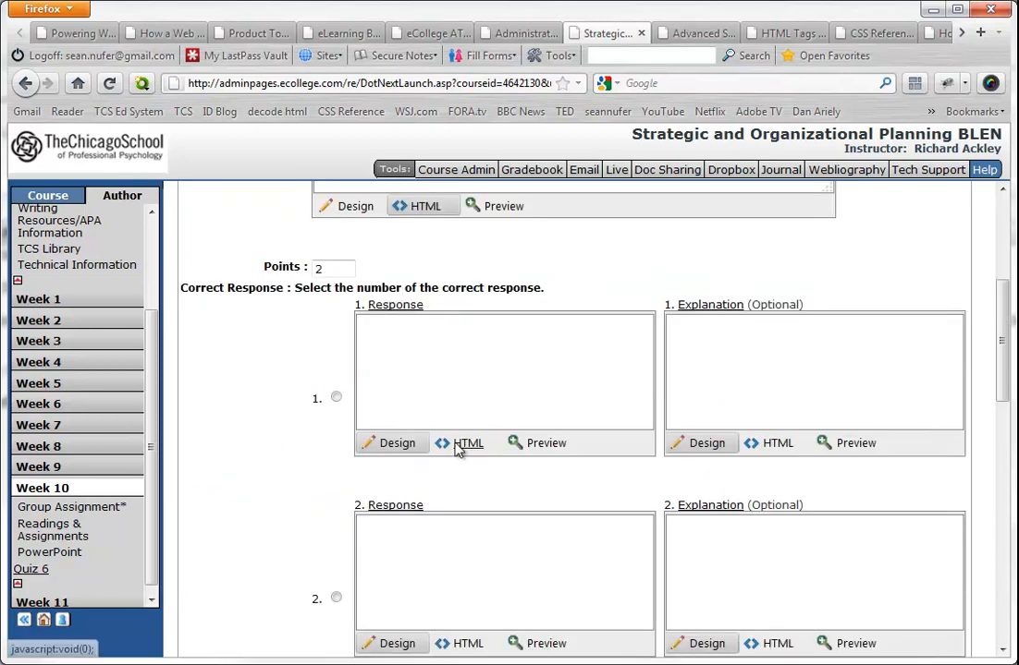
pyautogui.click(455, 409)
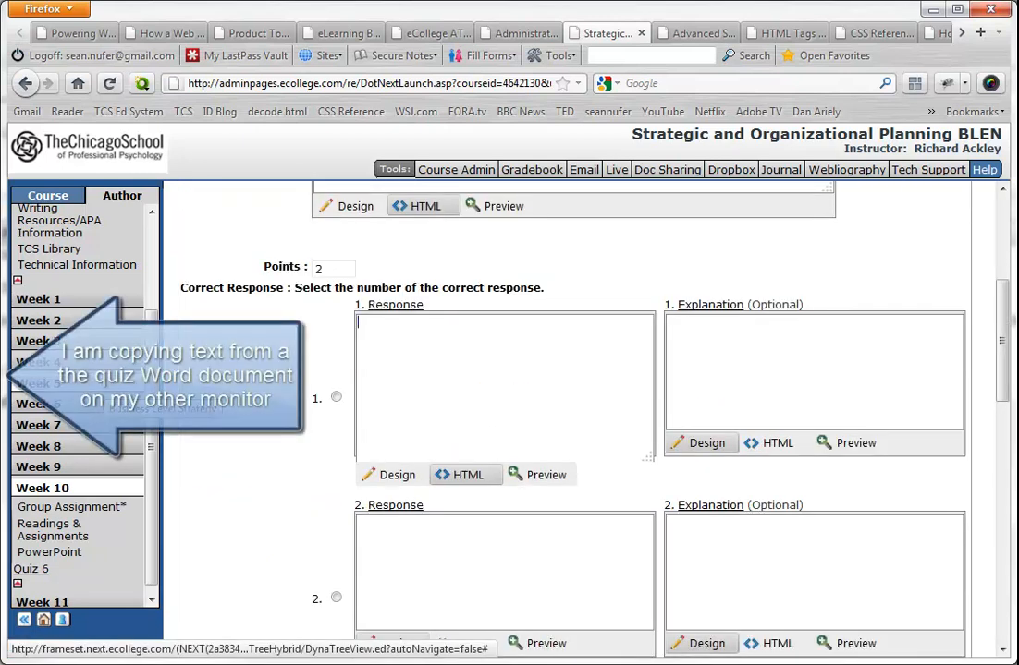
pyautogui.click(410, 341)
pyautogui.write('centralization')
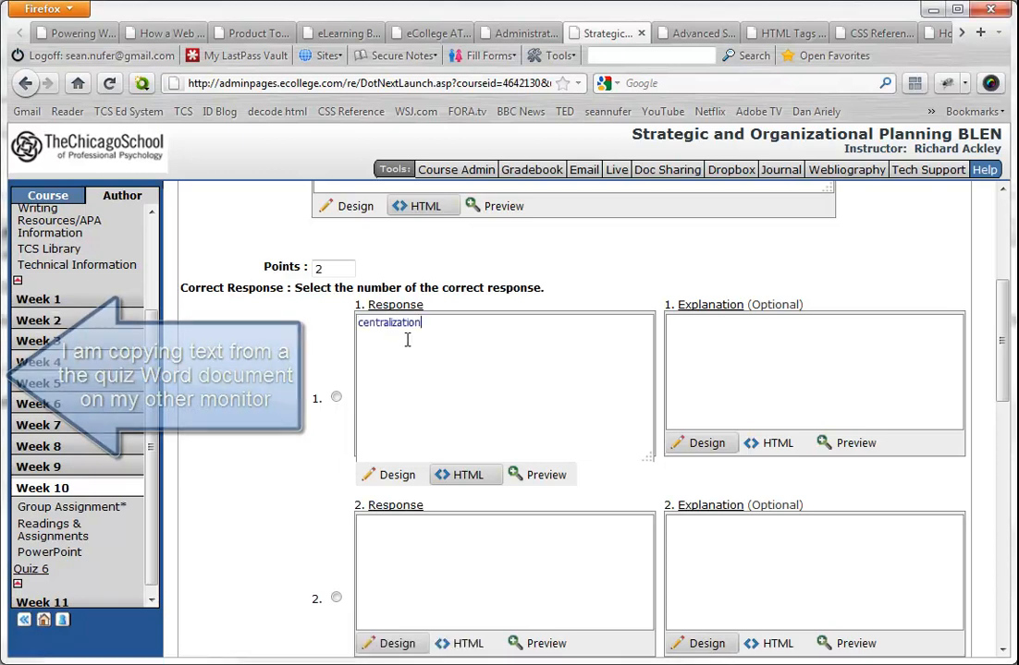
# - Paste "formalization" into the HTML view of response 2 and "specialization" into the HTML view of response 3
pyautogui.scroll(-3, 315, 481)
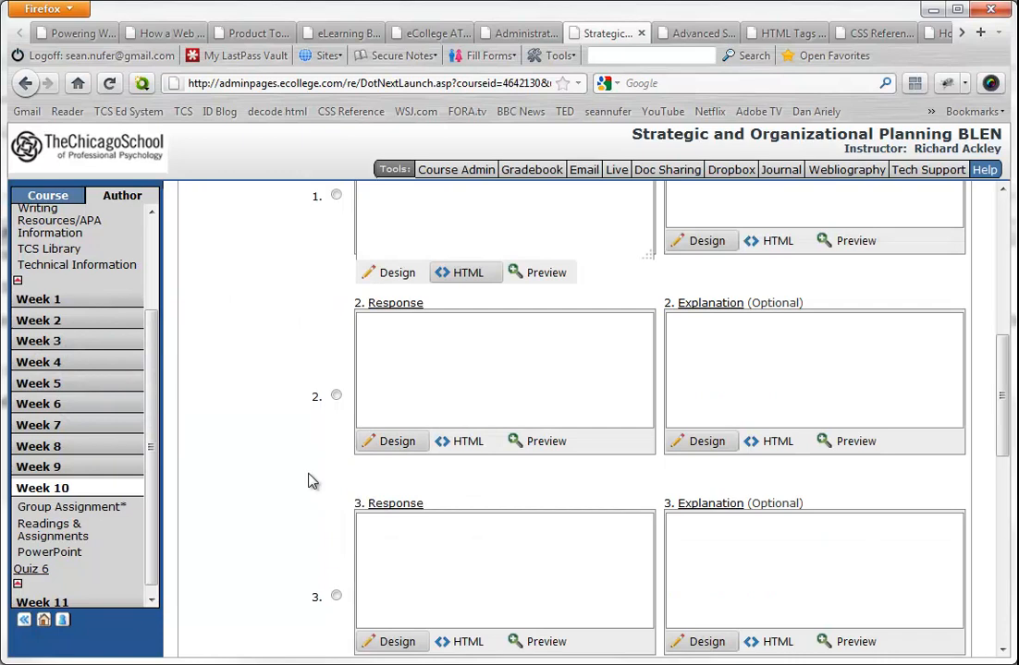
pyautogui.click(462, 442)
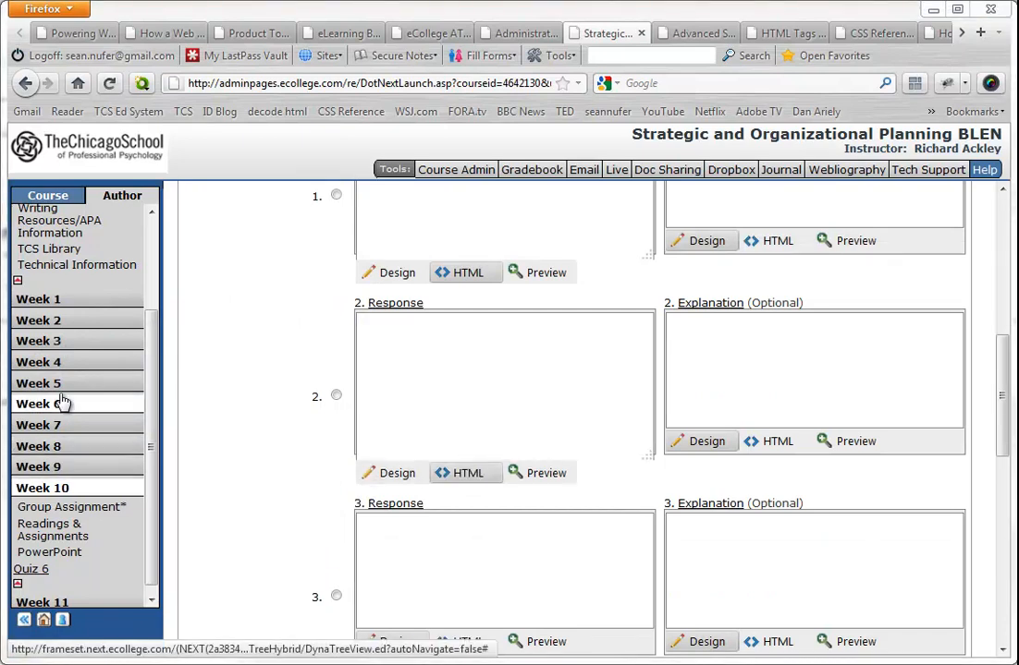
pyautogui.write('formalization')
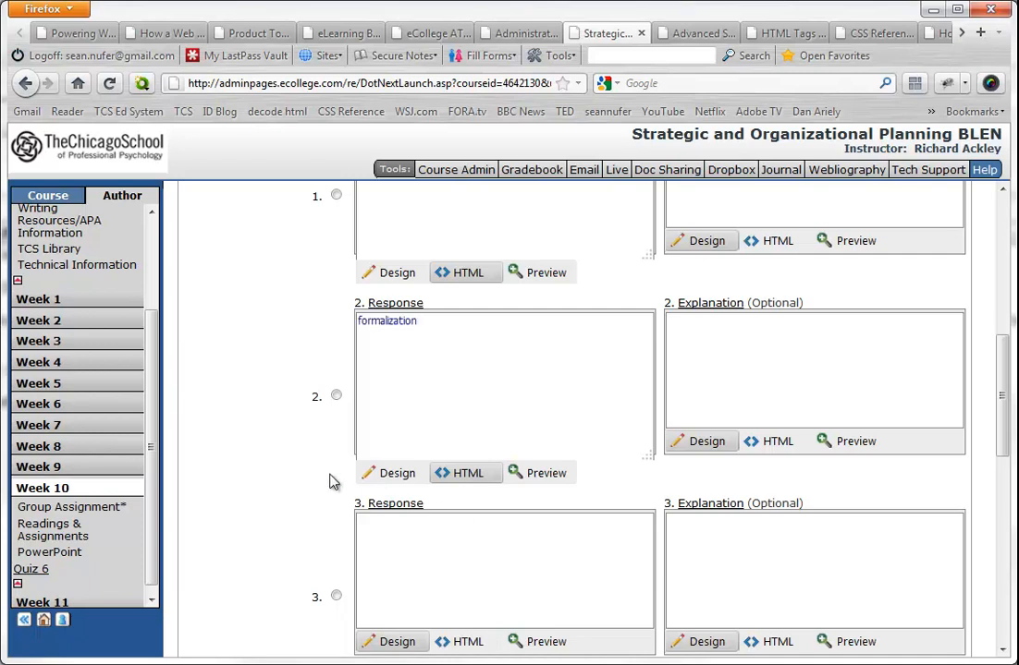
pyautogui.scroll(-2, 335, 482)
pyautogui.click(469, 534)
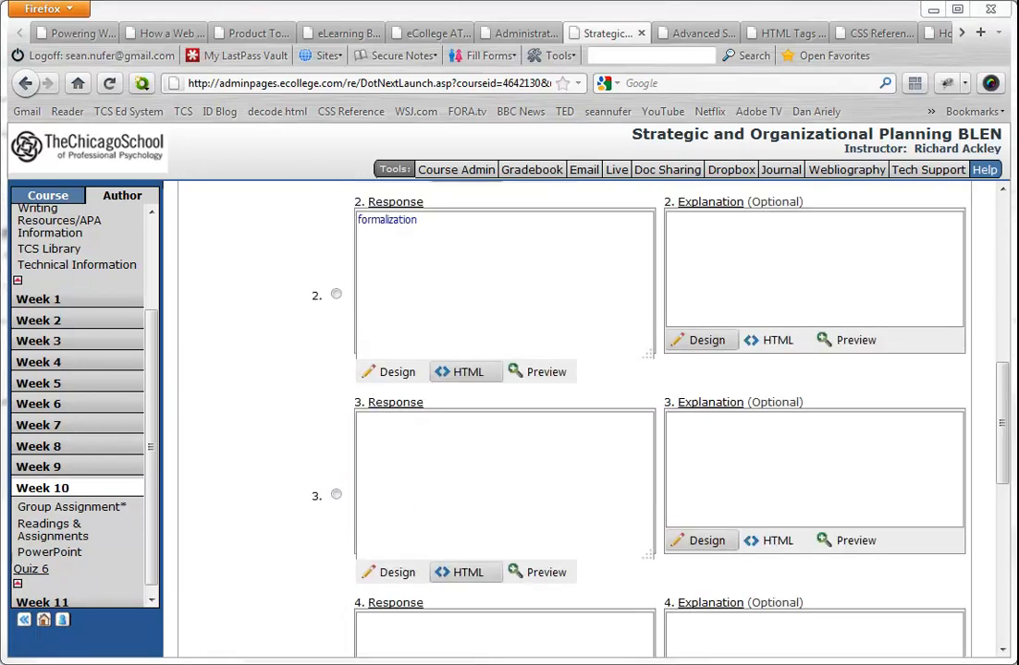
pyautogui.write('specialization')
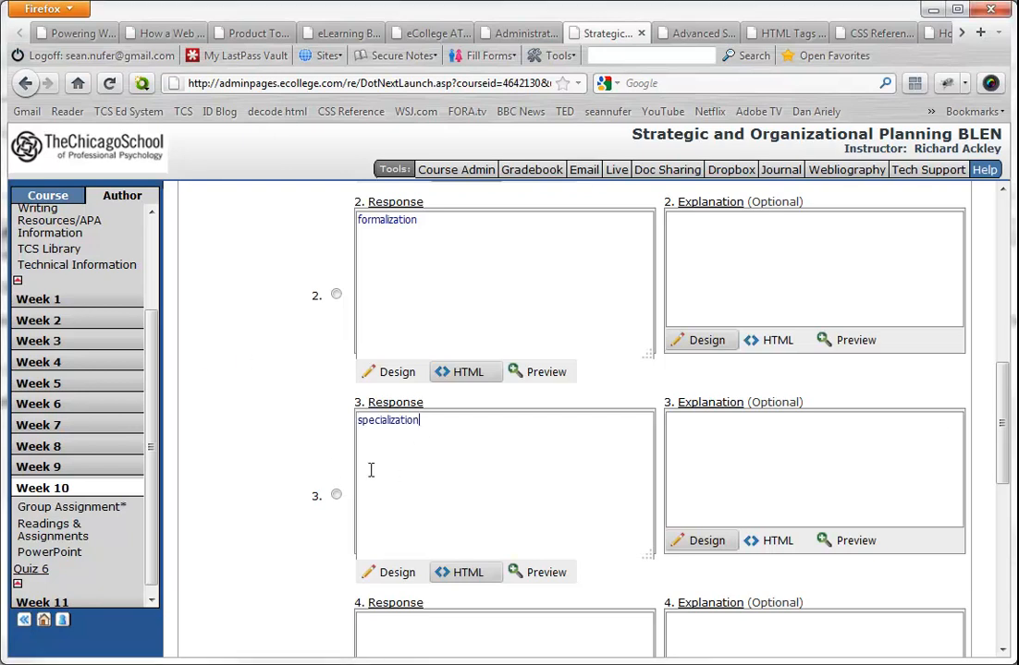
# - Paste "intermediation" into the HTML view of response 4 and mark it as the correct response, keeping its spelling
pyautogui.scroll(-4, 328, 467)
pyautogui.click(469, 539)
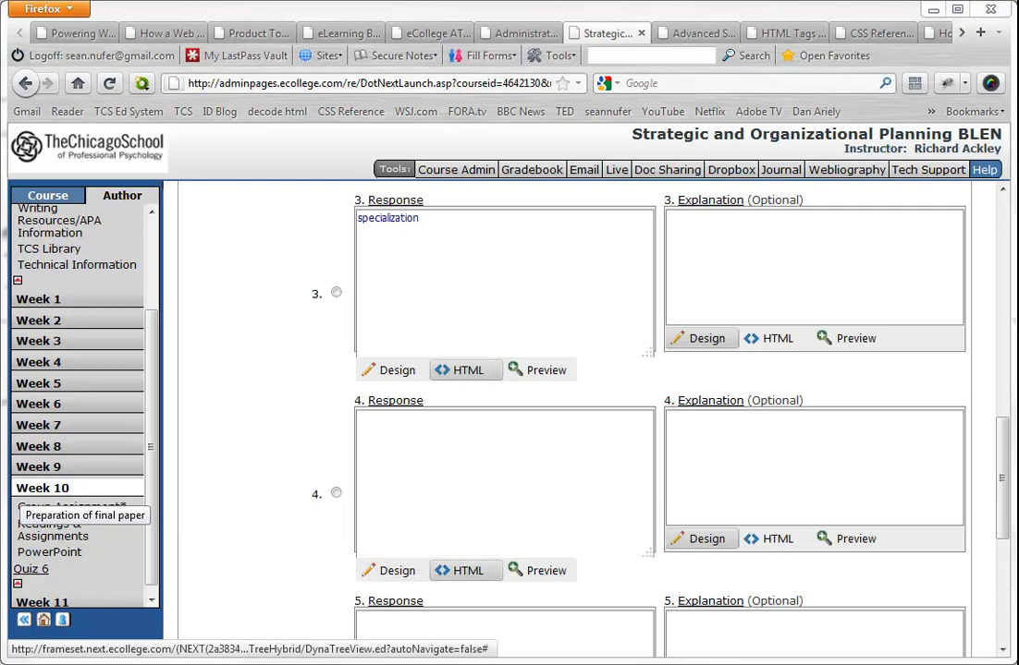
pyautogui.write('intermediation')
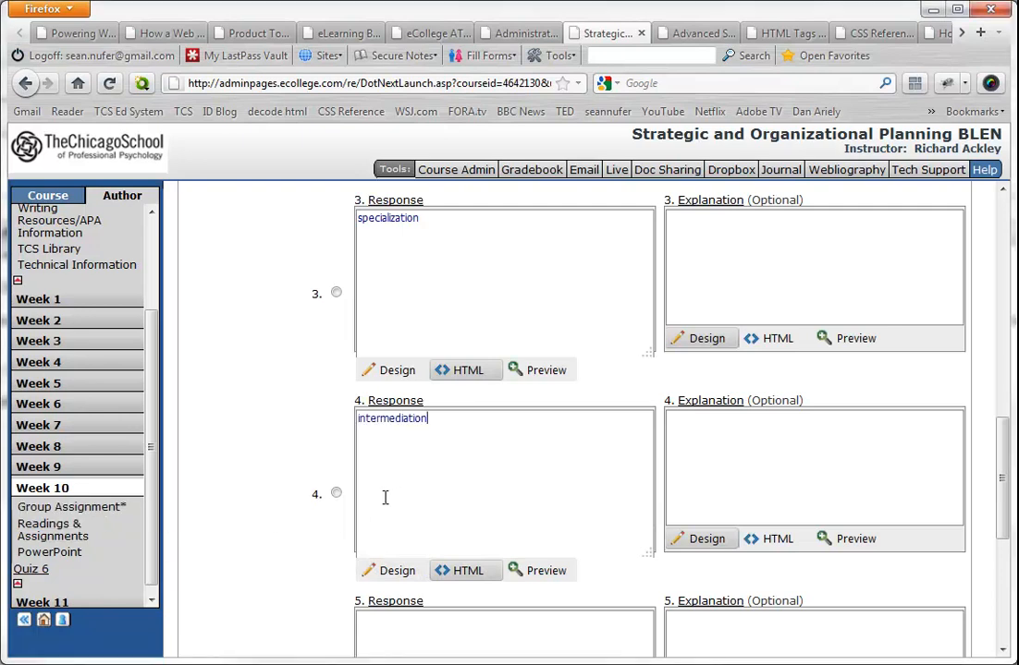
pyautogui.click(336, 495)
pyautogui.rightClick(396, 418)
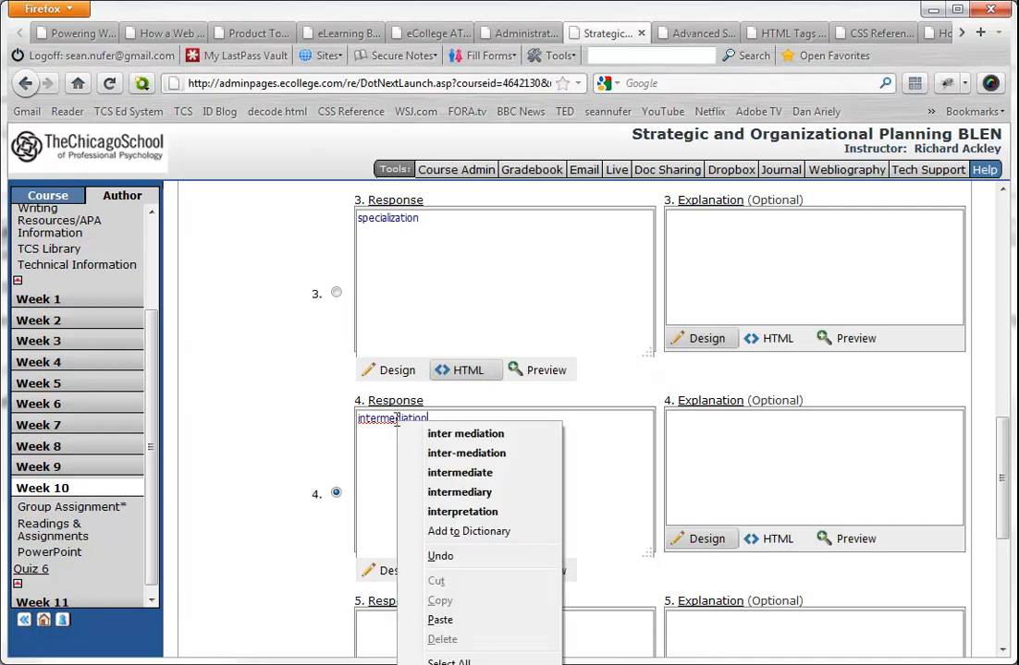
pyautogui.click(269, 469)
# - Look over the optional explanation fields, leave them and response 5 empty, and add the completed question to Quiz 6
pyautogui.scroll(-7, 269, 468)
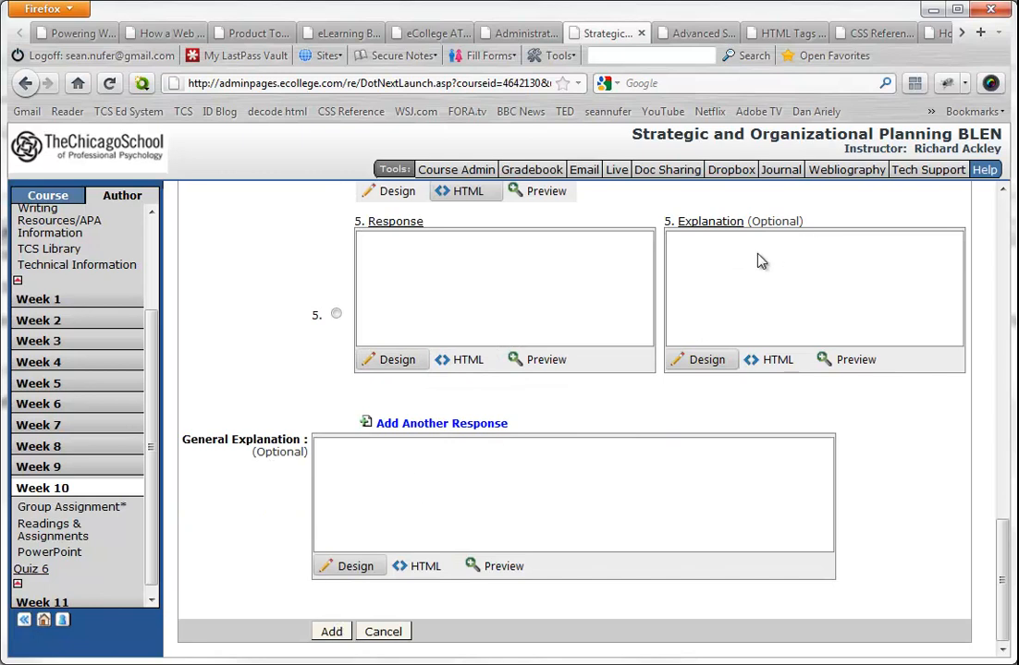
pyautogui.click(730, 289)
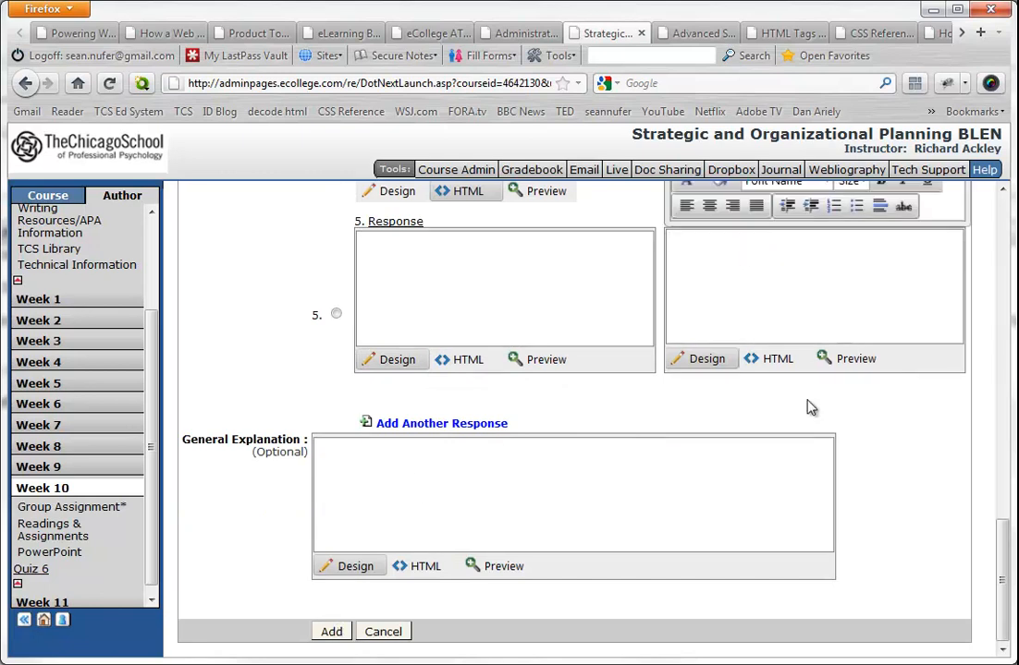
pyautogui.scroll(5, 763, 425)
pyautogui.scroll(-5, 575, 460)
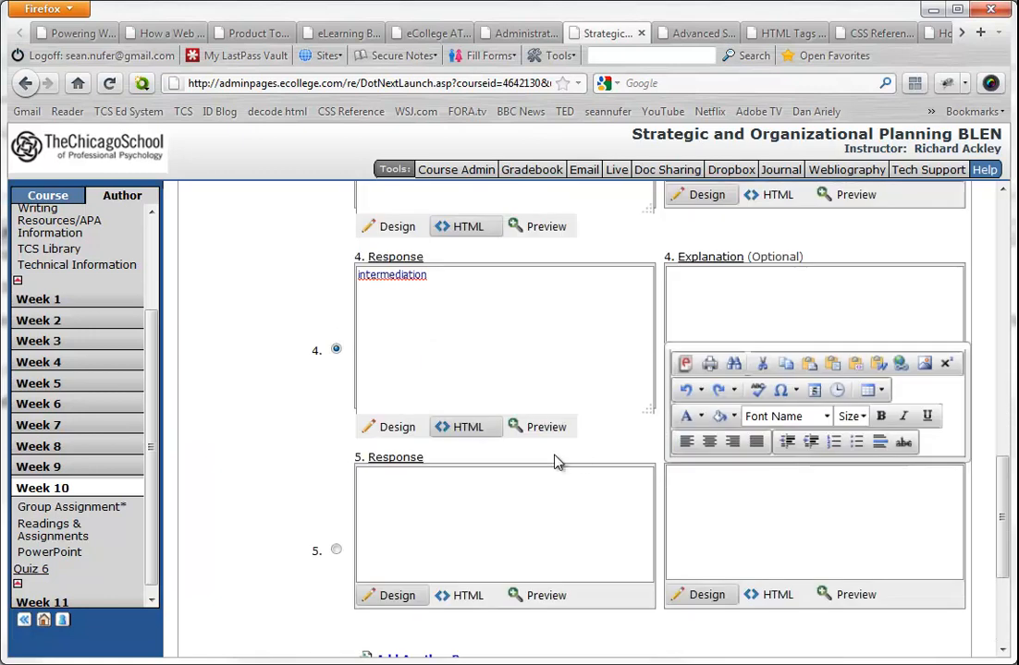
pyautogui.click(394, 519)
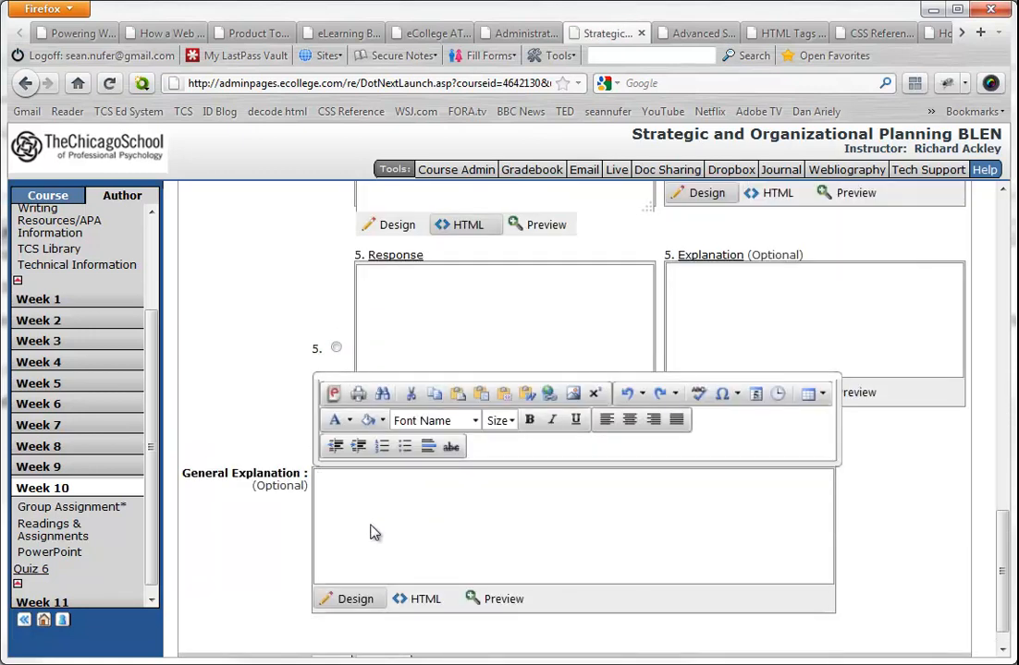
pyautogui.scroll(-1, 234, 577)
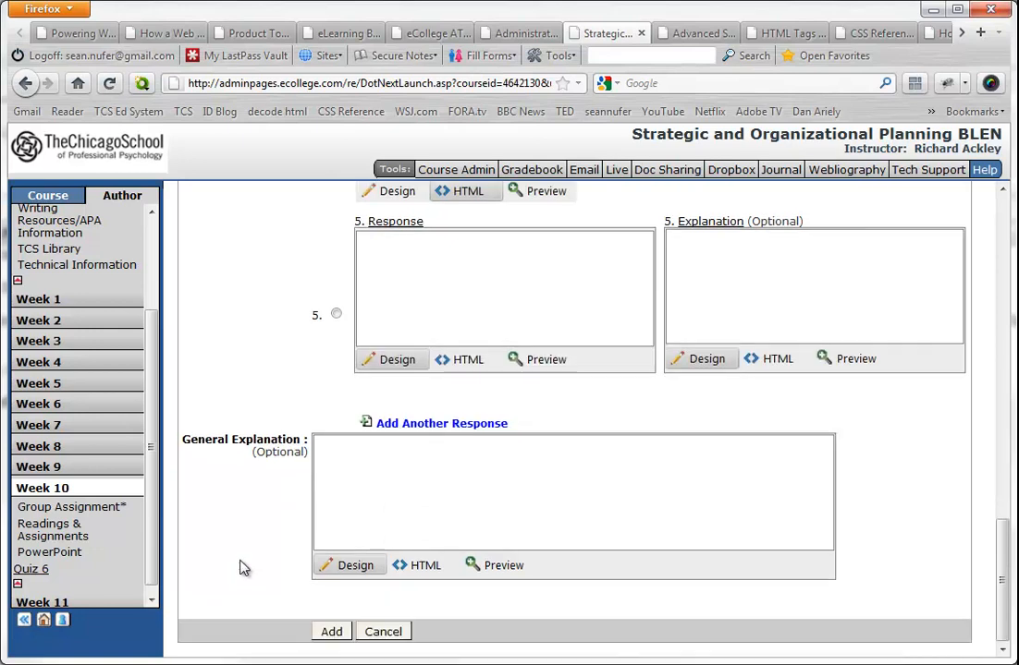
pyautogui.click(332, 633)
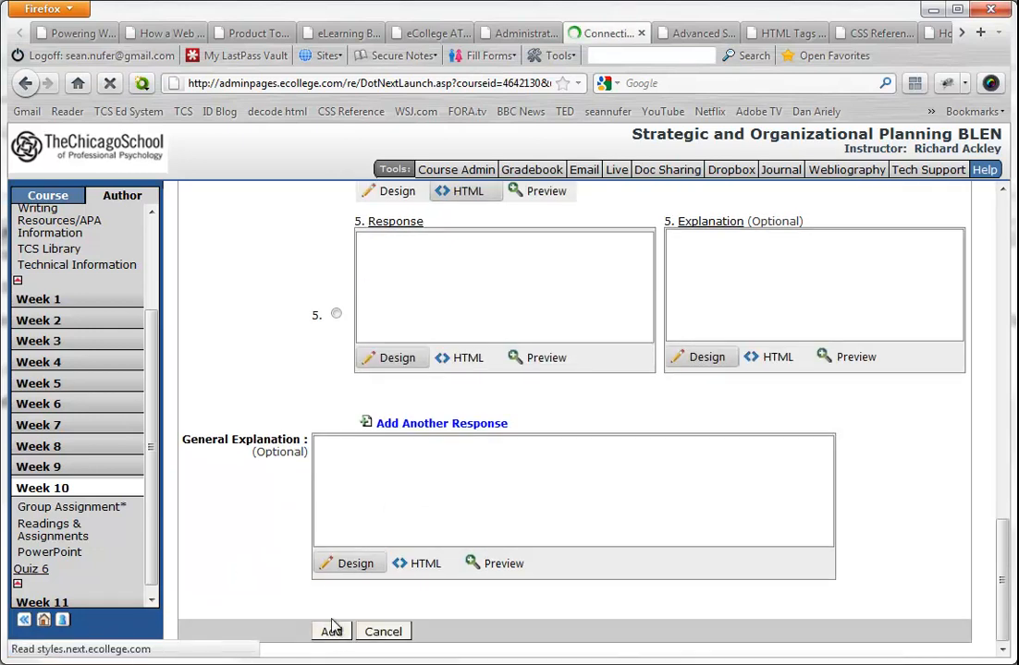
# - Acknowledge the added question and look over the list of questions on Quiz 6's assessment page
pyautogui.click(609, 361)
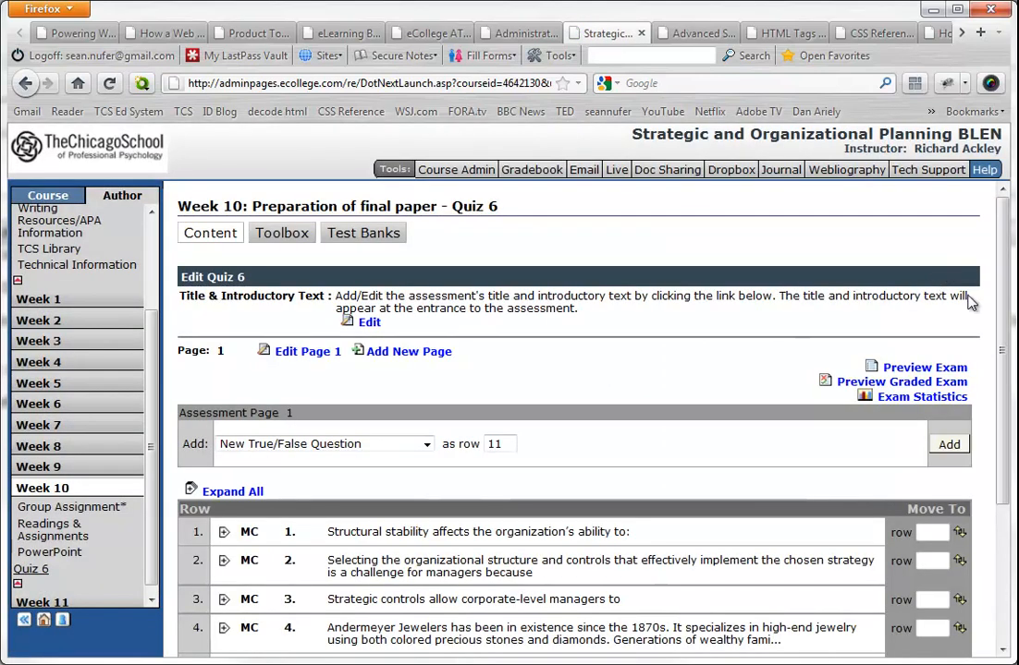
pyautogui.moveTo(1004, 322); pyautogui.dragTo(1006, 352)
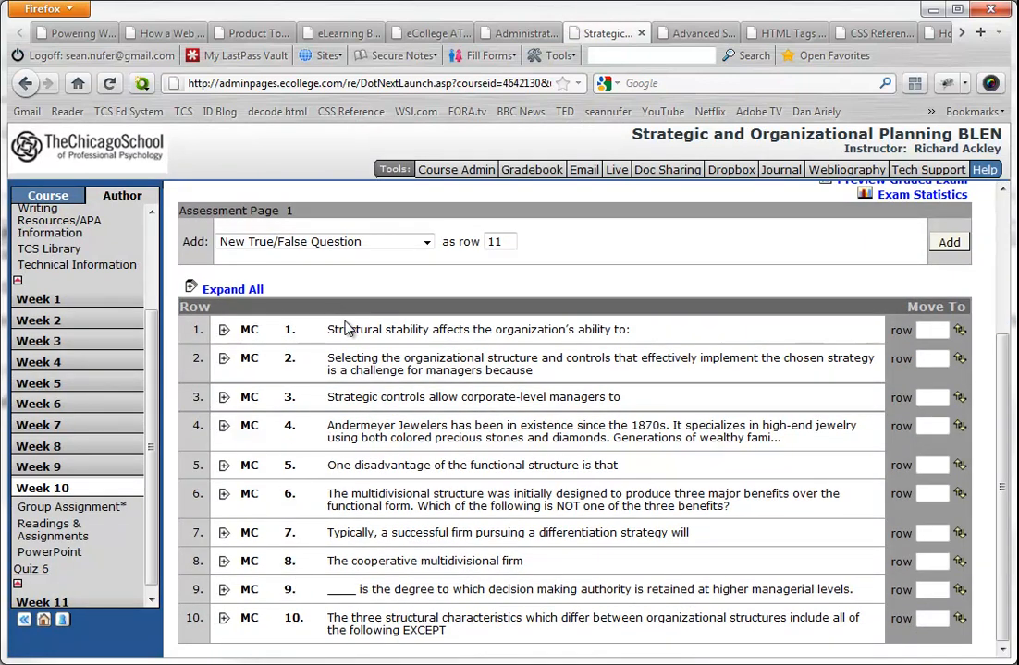
pyautogui.moveTo(330, 329); pyautogui.dragTo(541, 618)
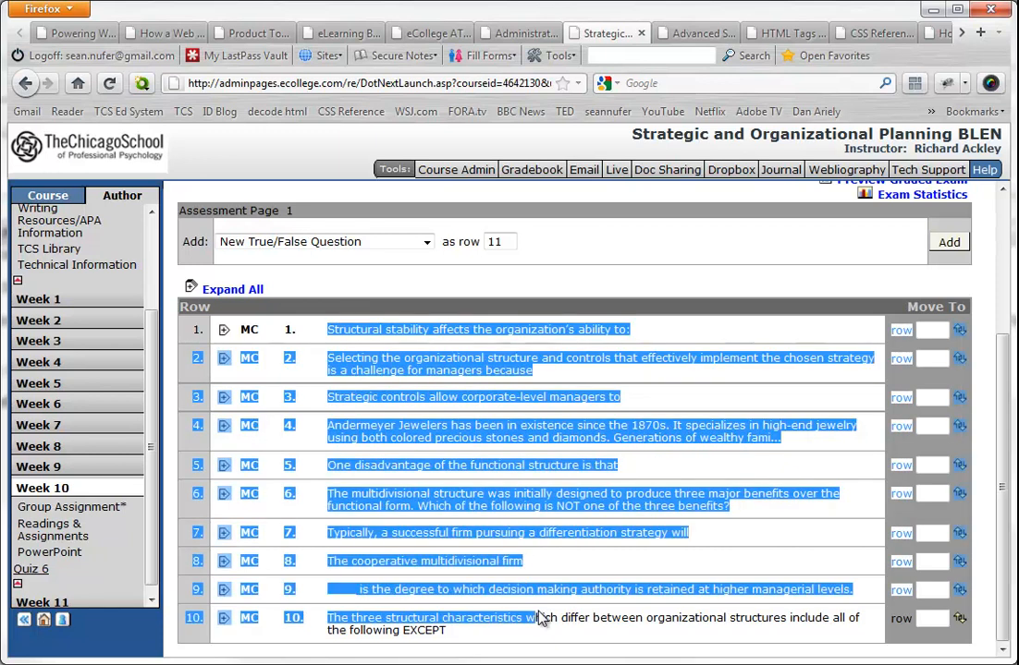
# - Move the first question, about structural stability, to row 2 and acknowledge the move
pyautogui.click(739, 290)
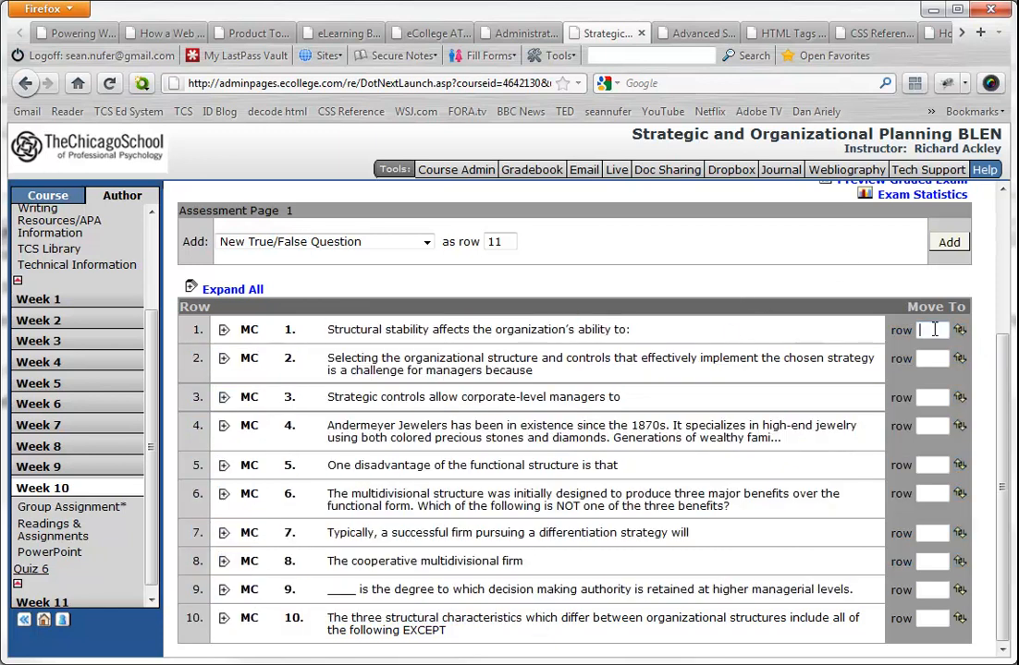
pyautogui.click(959, 330)
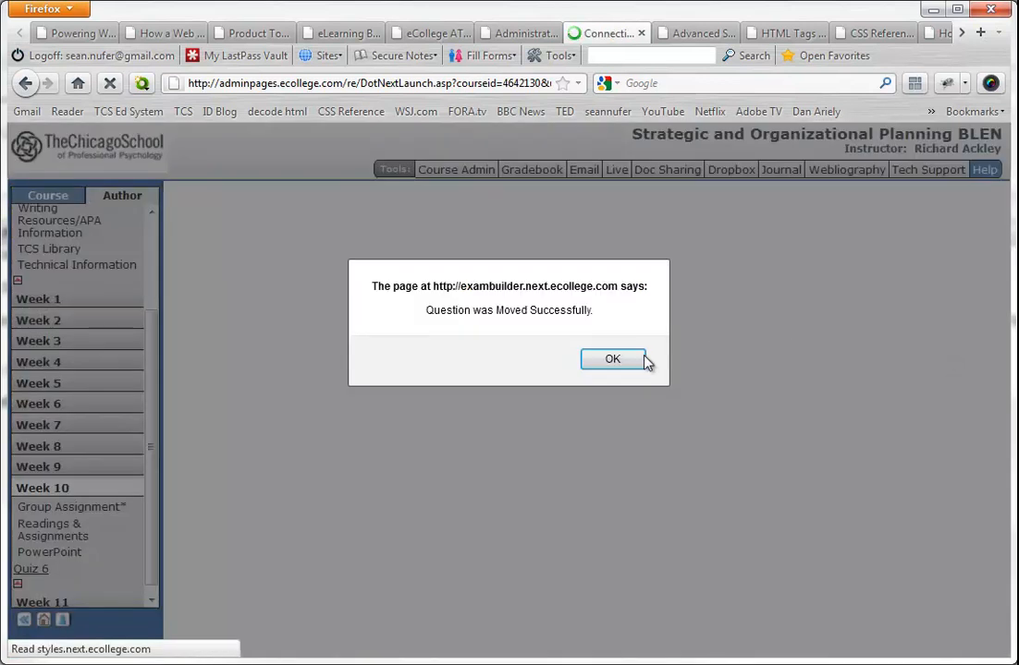
pyautogui.click(644, 360)
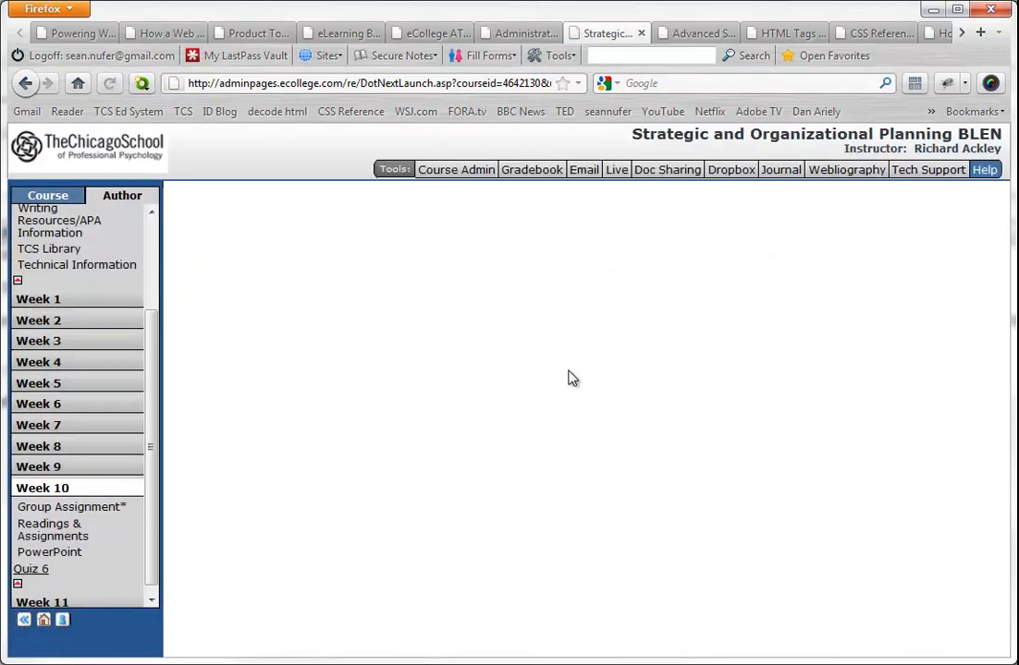
# - Return the structural stability question to row 1 and acknowledge the move
pyautogui.scroll(-2, 533, 382)
pyautogui.scroll(2, 514, 462)
pyautogui.scroll(-2, 500, 480)
pyautogui.click(933, 469)
pyautogui.write('1')
pyautogui.click(959, 471)
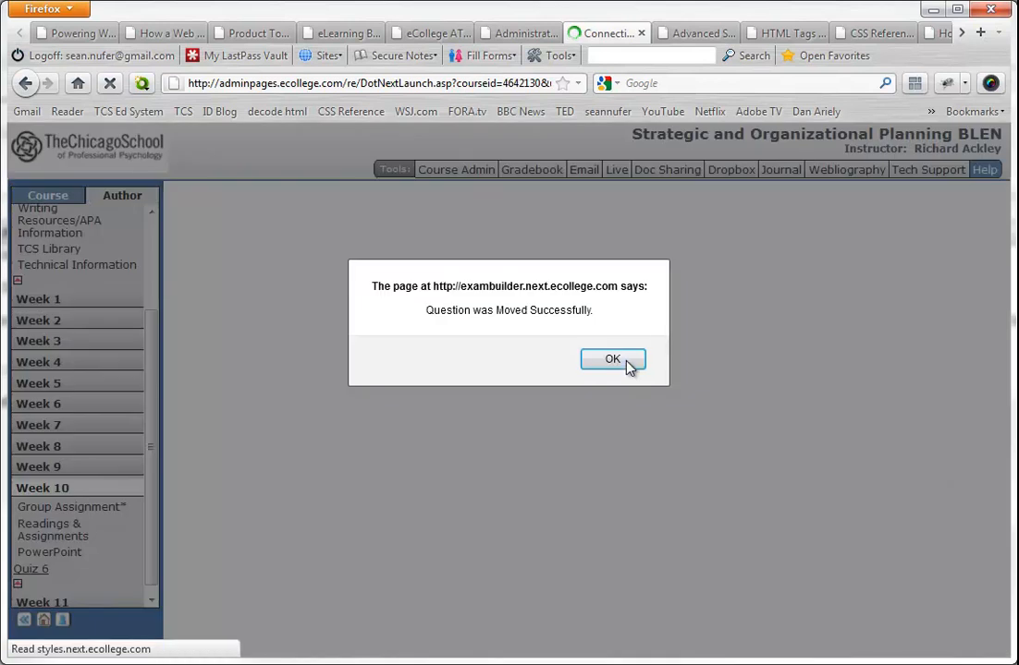
pyautogui.click(613, 360)
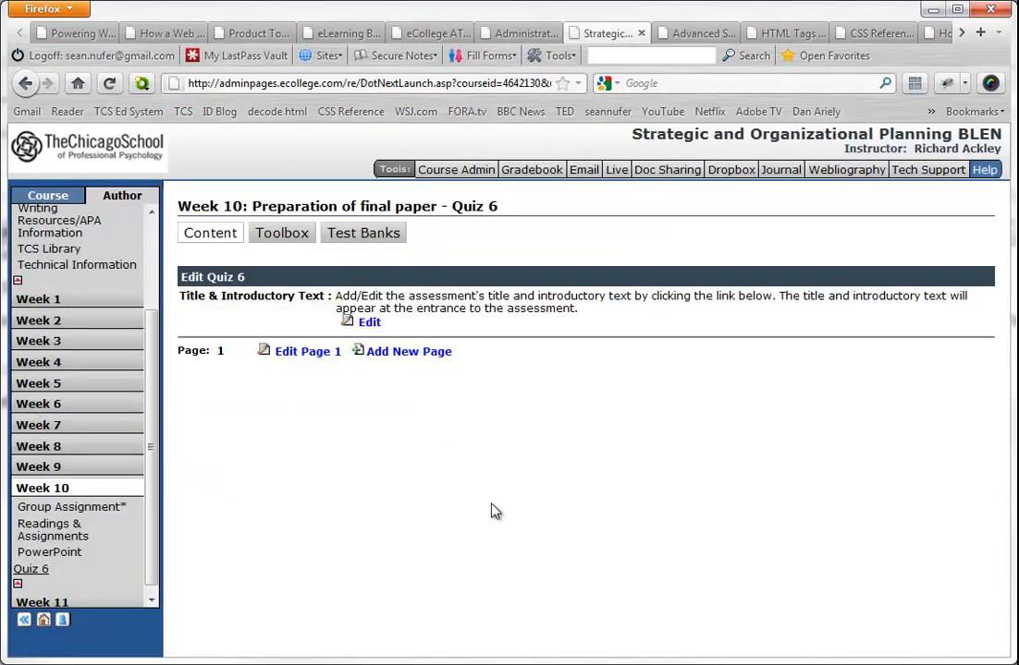
# - Expand all the questions and check question 1's text, points, responses and marked correct answer
pyautogui.scroll(-2, 618, 400)
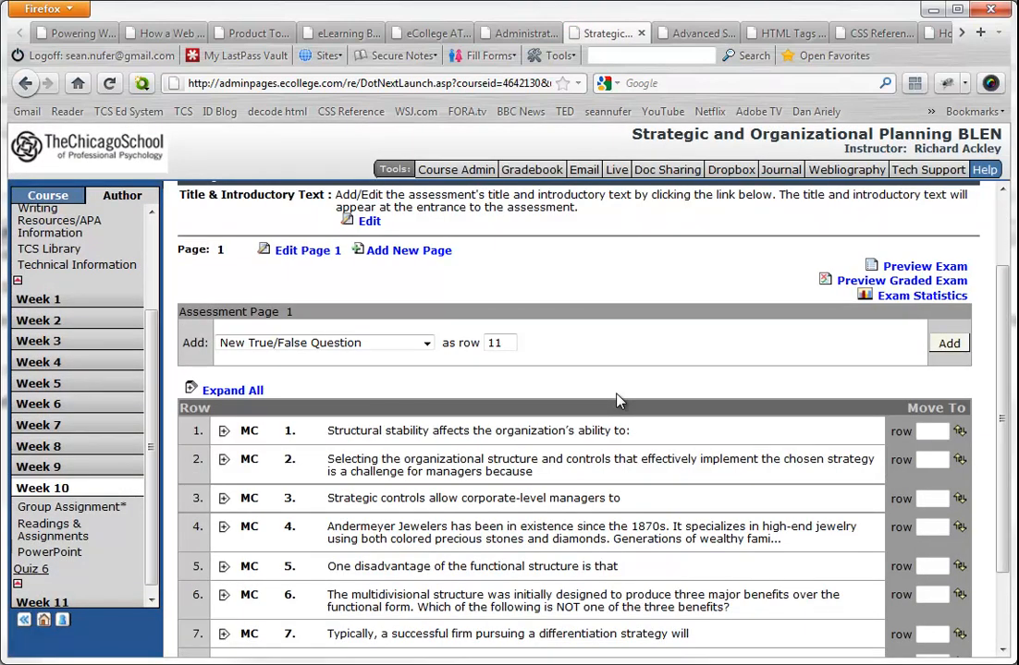
pyautogui.scroll(-2, 284, 324)
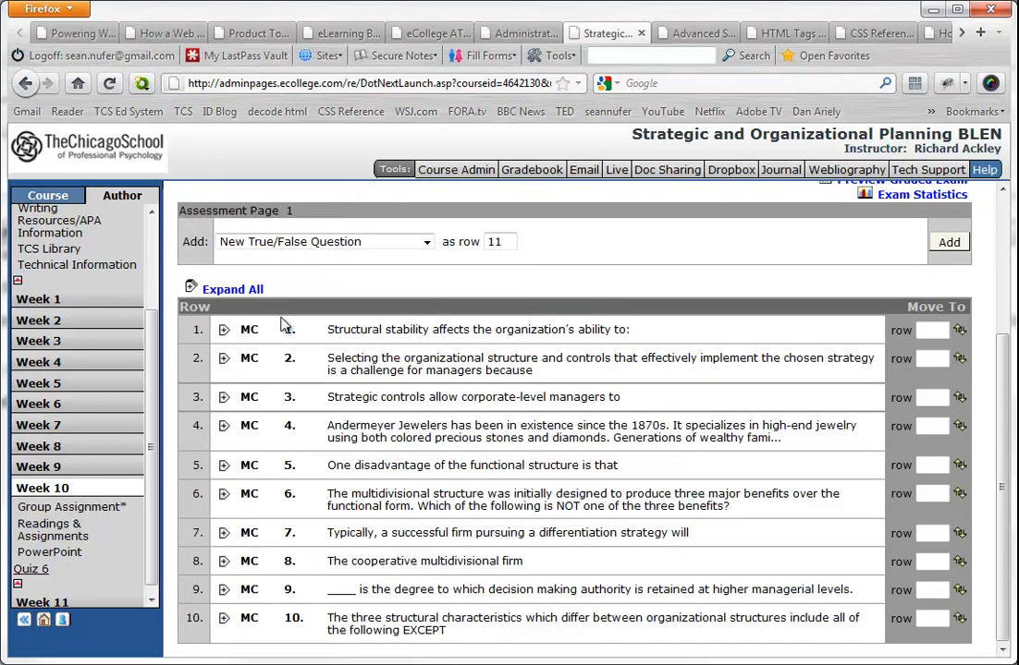
pyautogui.click(216, 294)
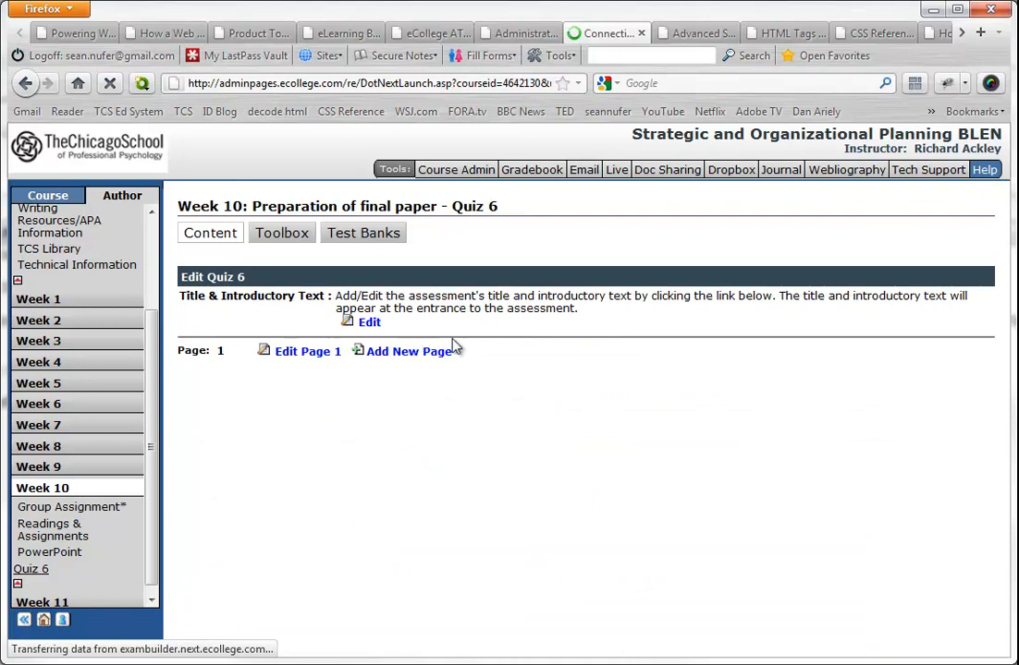
pyautogui.scroll(-4, 457, 345)
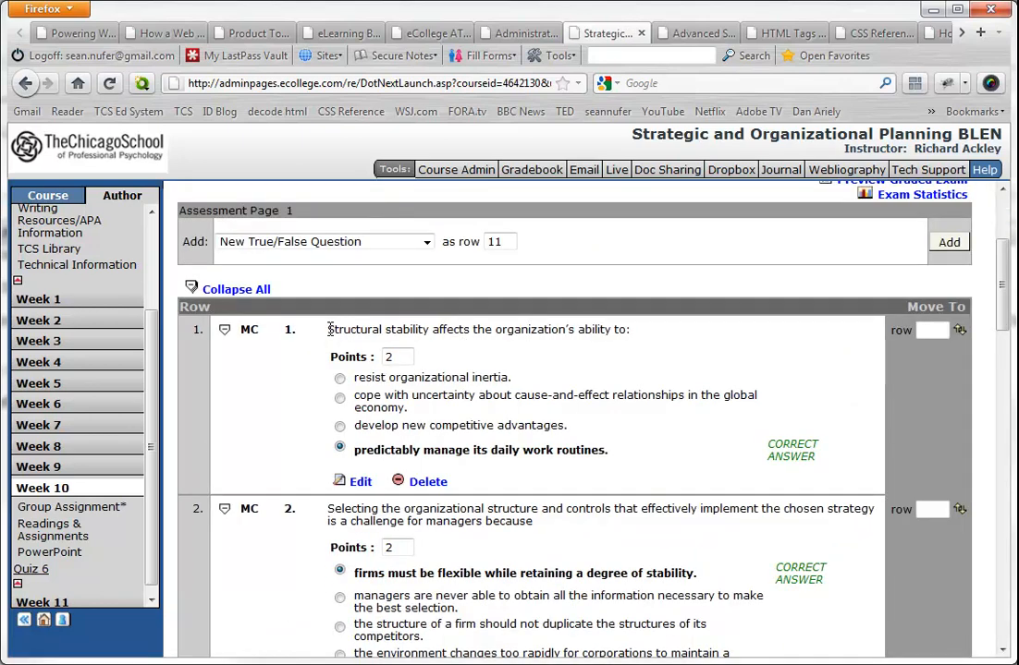
pyautogui.moveTo(330, 330); pyautogui.dragTo(548, 333)
pyautogui.click(385, 357)
pyautogui.moveTo(359, 381); pyautogui.dragTo(525, 462)
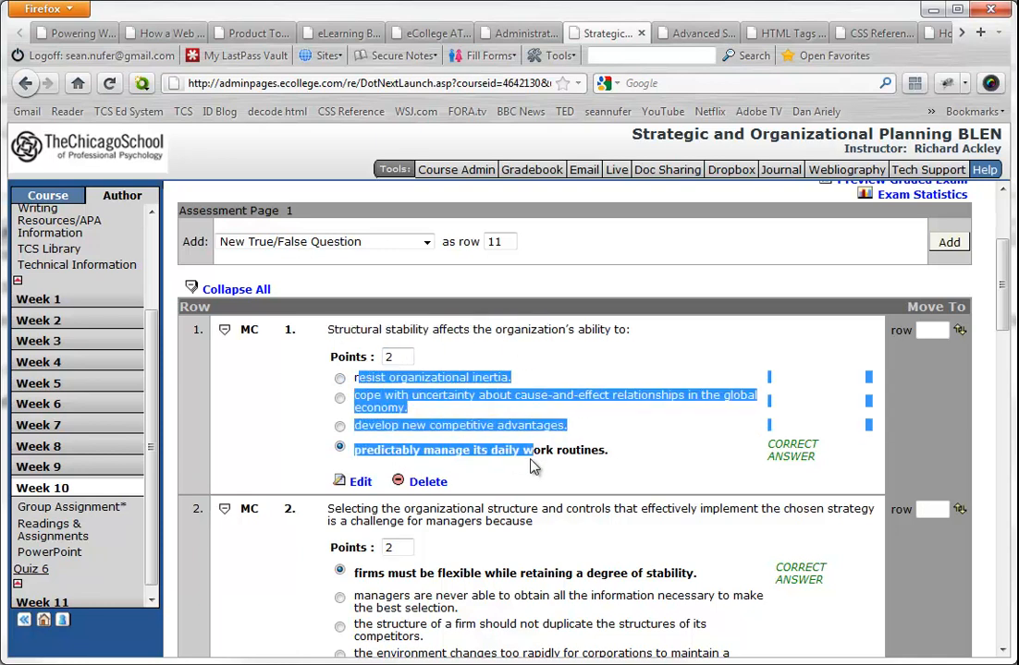
pyautogui.click(528, 458)
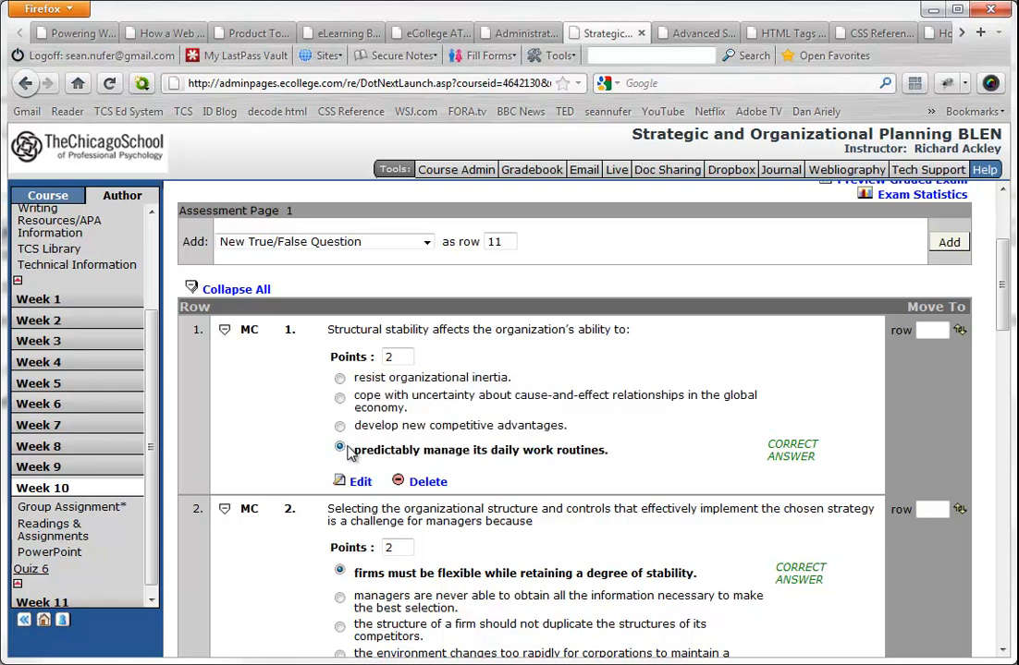
# - Review the points, responses and marked correct answers of the remaining questions down to question 10, returning to the start of the quiz page
pyautogui.scroll(-4, 573, 447)
pyautogui.scroll(-6, 573, 446)
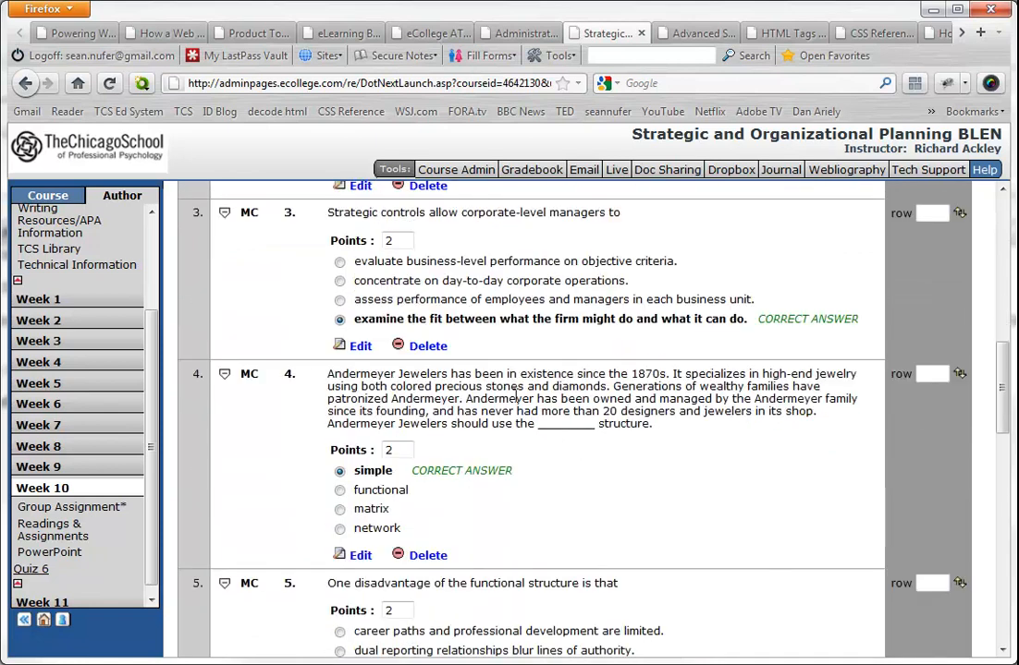
pyautogui.scroll(-12, 479, 391)
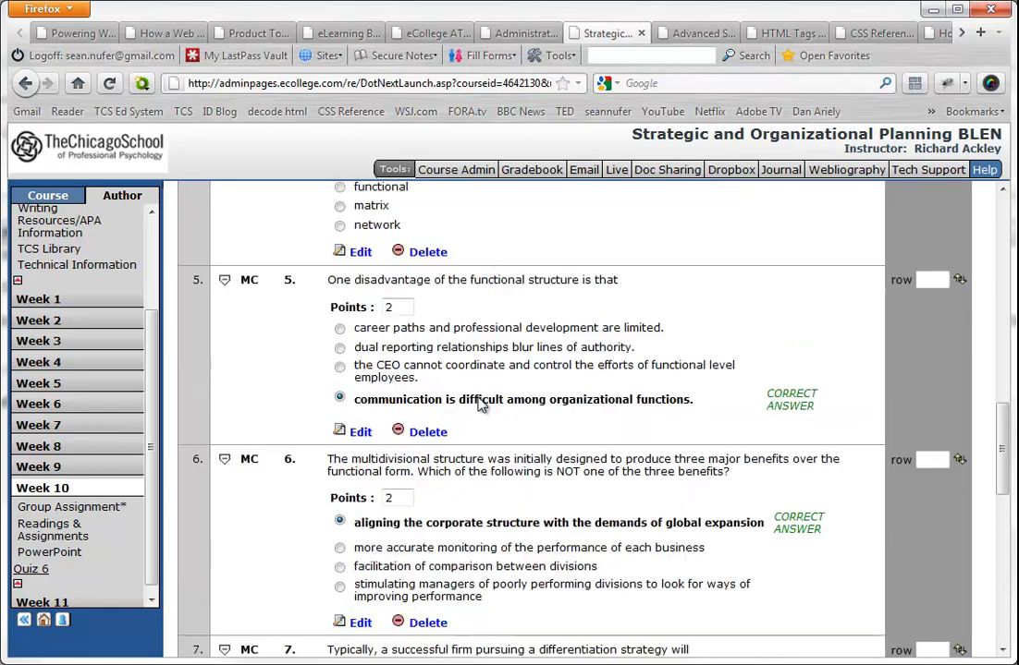
pyautogui.scroll(-9, 479, 404)
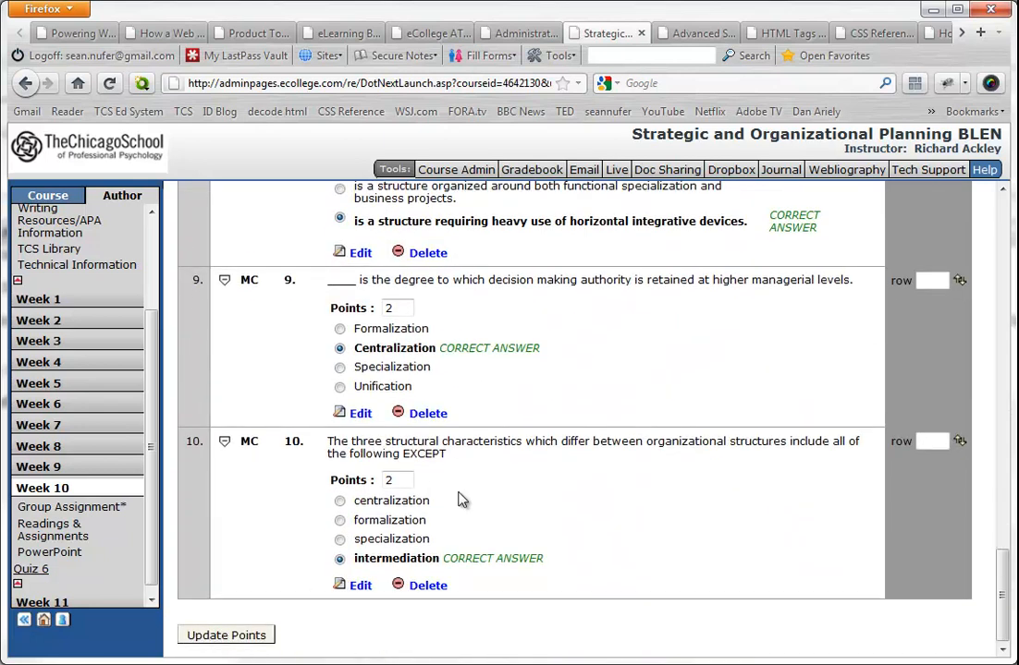
pyautogui.doubleClick(387, 479)
pyautogui.scroll(20, 499, 571)
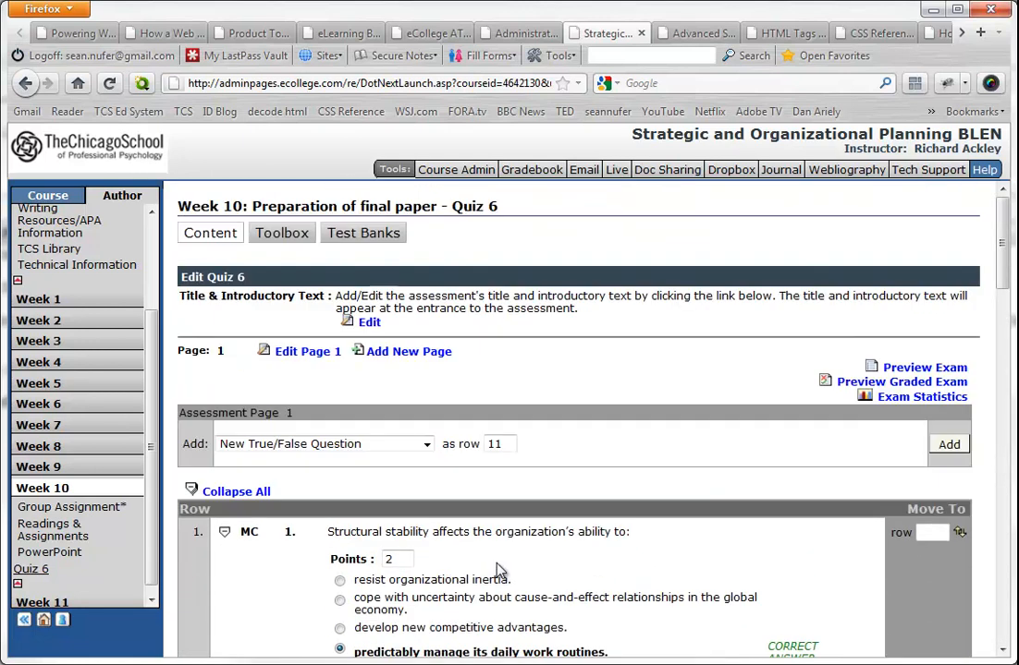